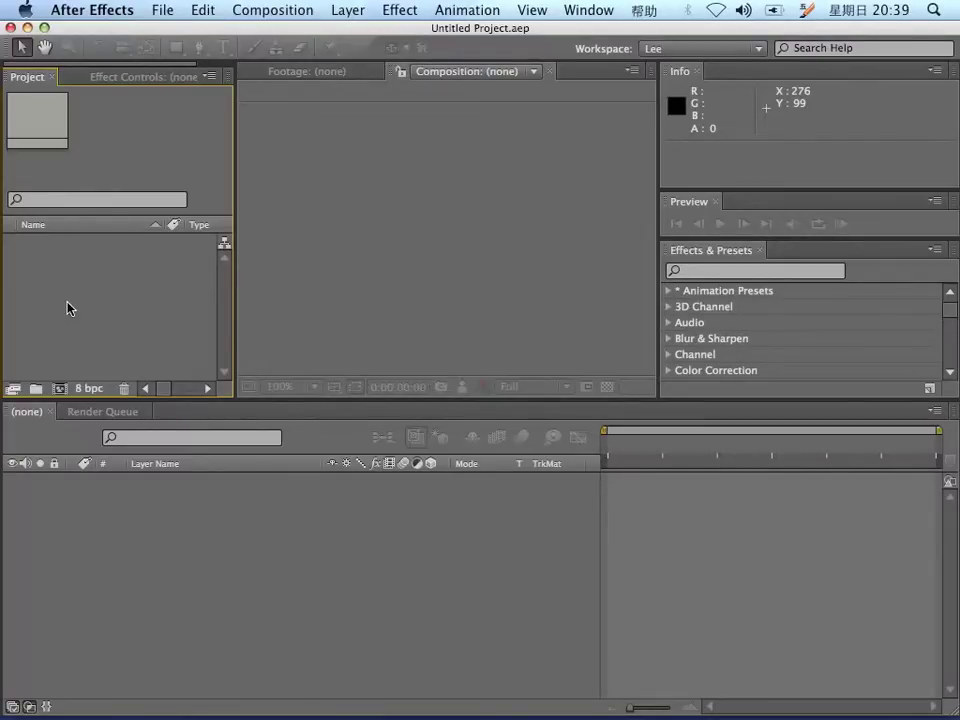
Step: Import WOMAN_0000.tga from the COLOR CORRECTION folder as footage with the Targa Sequence option enabled
double_click(70, 308)
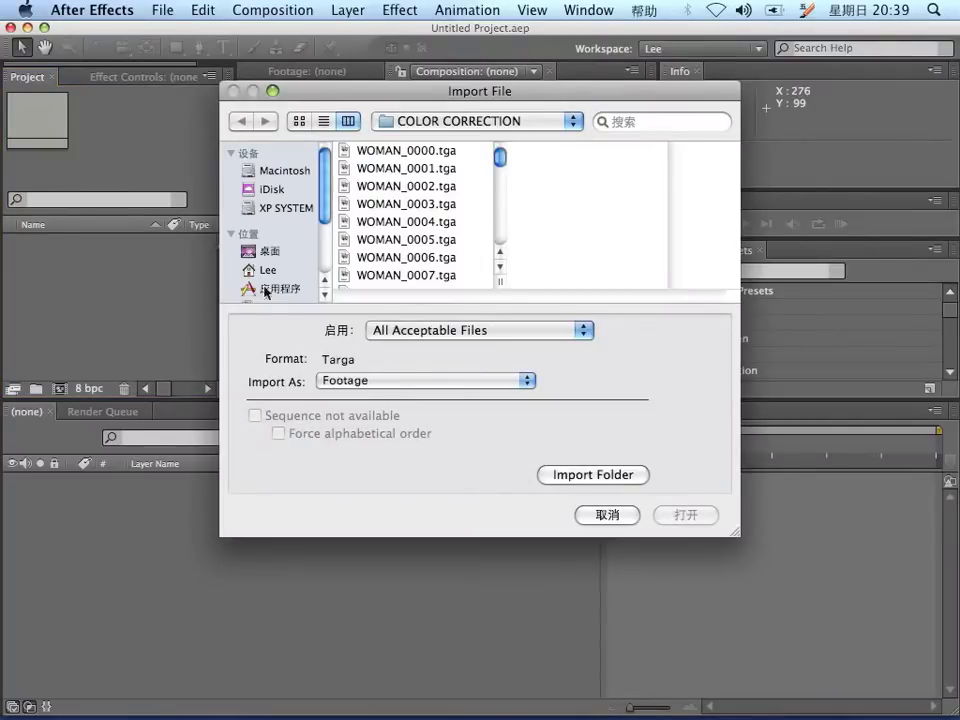
click(437, 157)
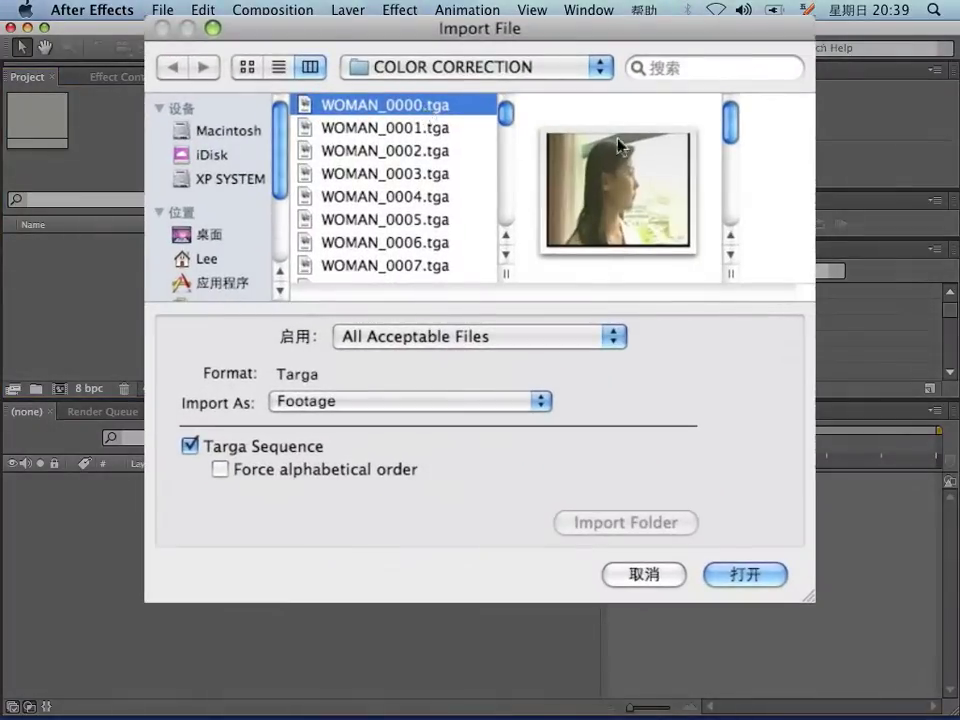
click(274, 452)
click(260, 452)
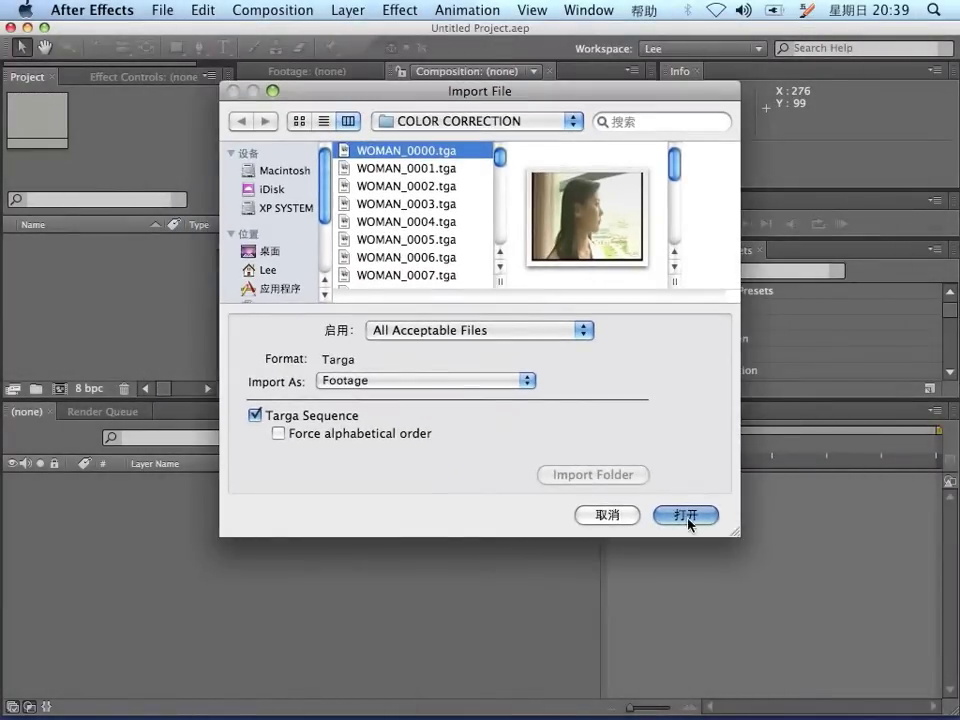
click(745, 574)
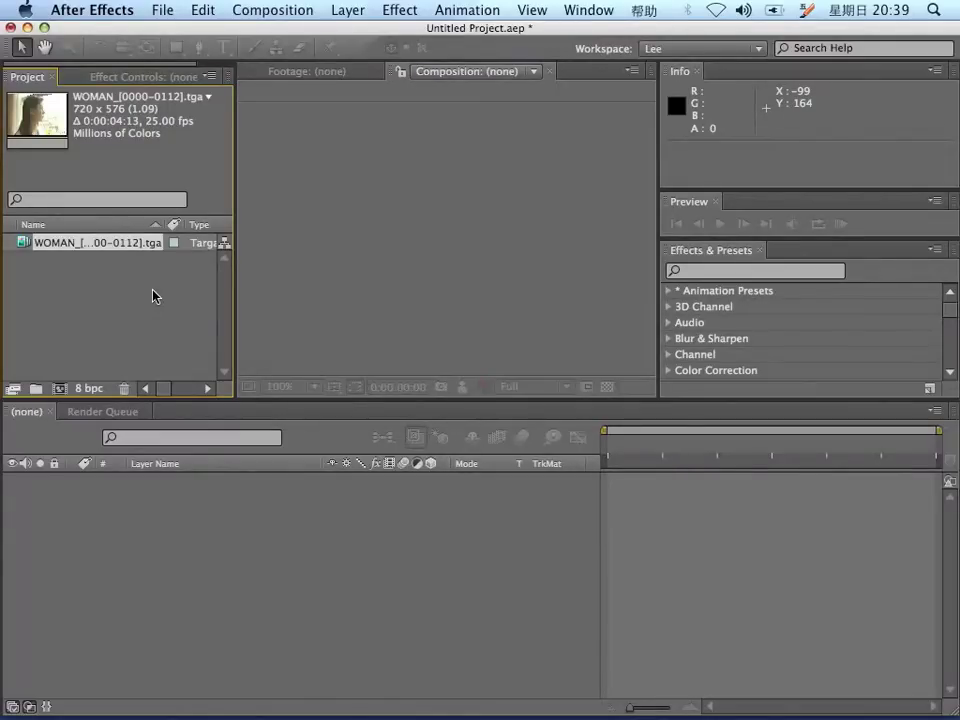
Step: Configure the project's color settings to a depth of 16 bits per channel and the PAL/SECAM working space
click(87, 386)
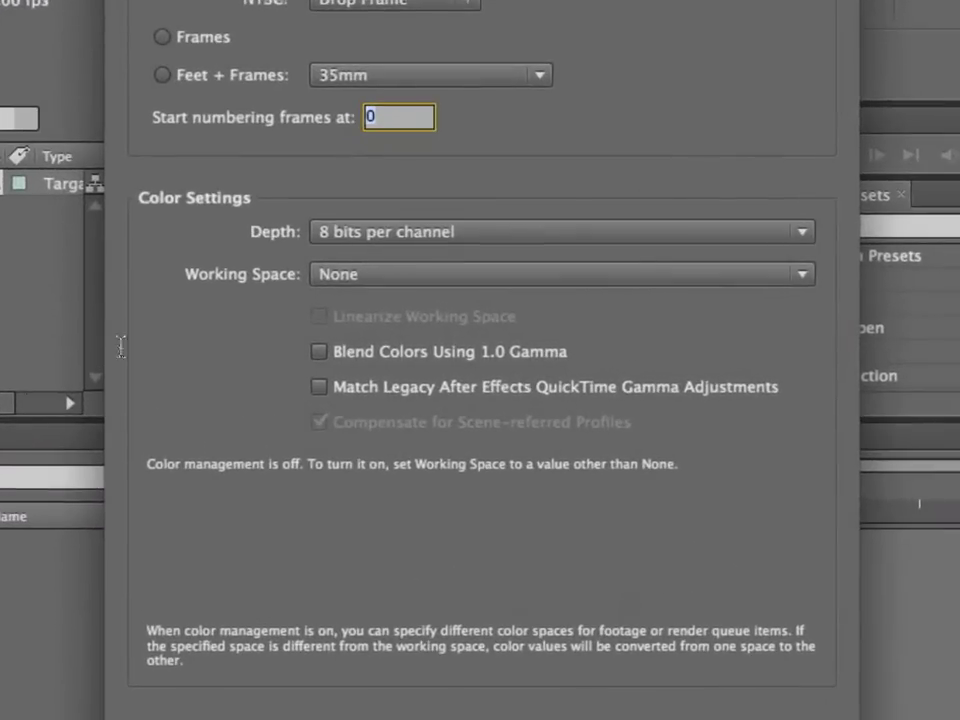
click(671, 232)
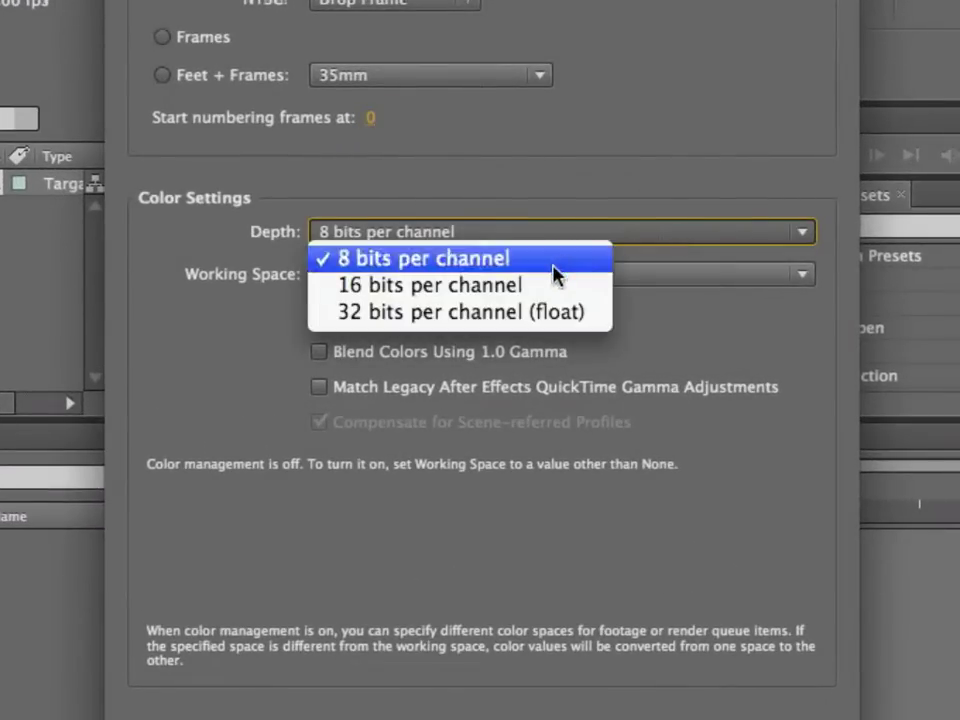
click(556, 290)
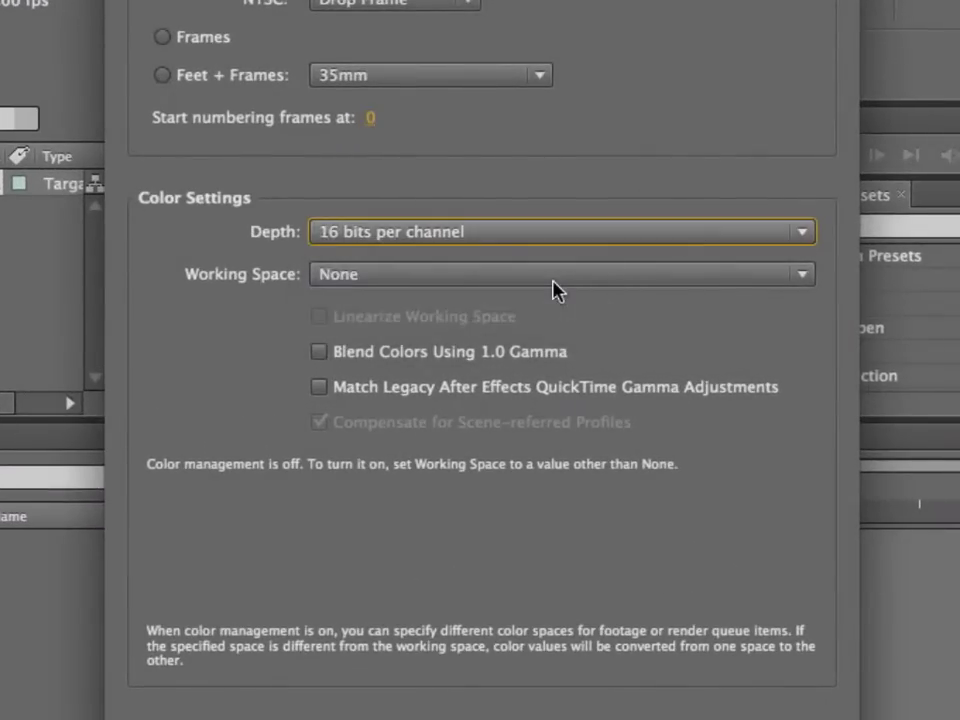
click(659, 289)
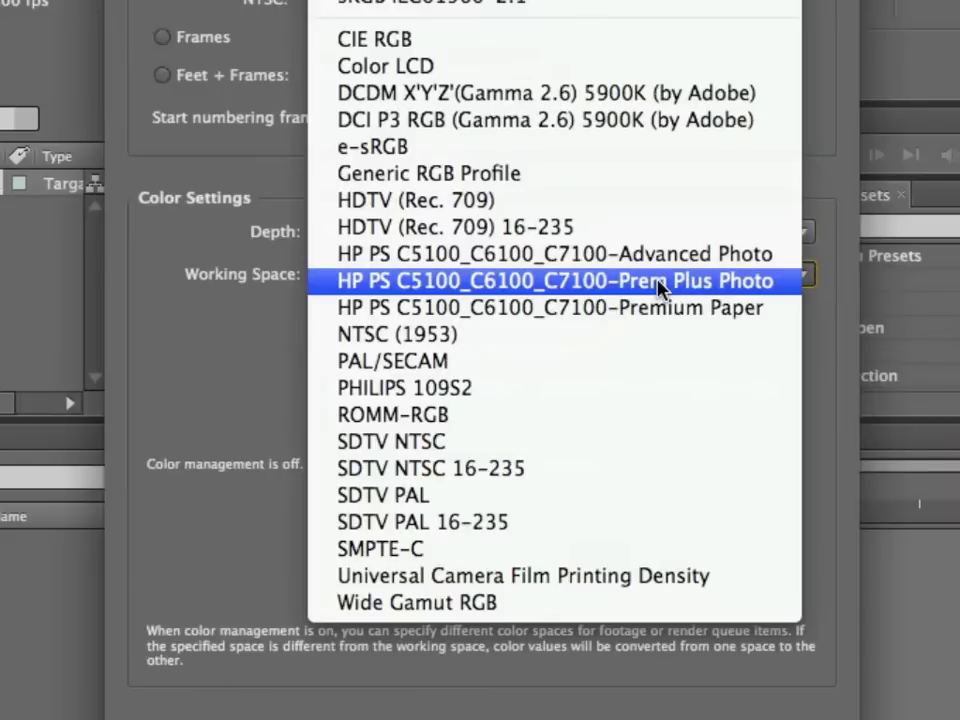
click(490, 362)
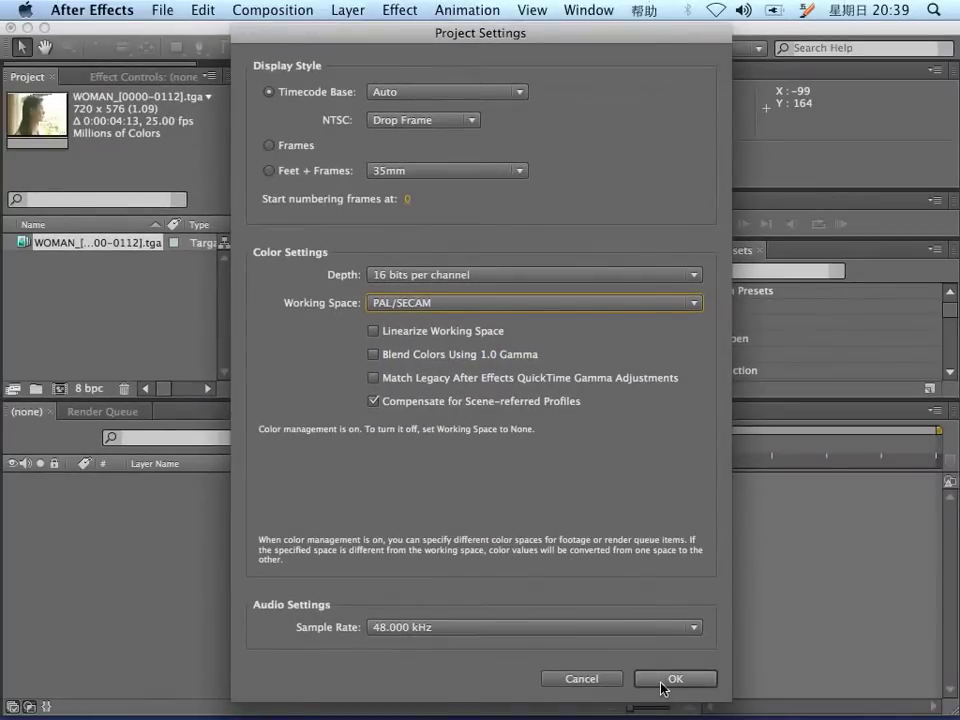
click(666, 680)
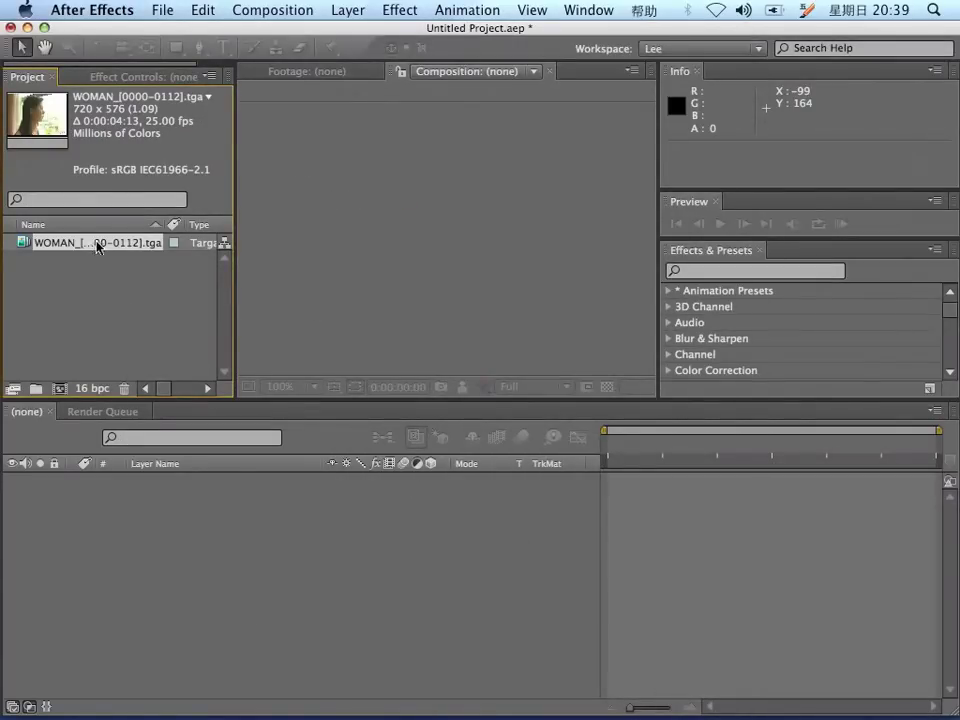
Step: Examine the WOMAN footage at 100% magnification on several frames, checking the edges of the face for interlacing
double_click(97, 245)
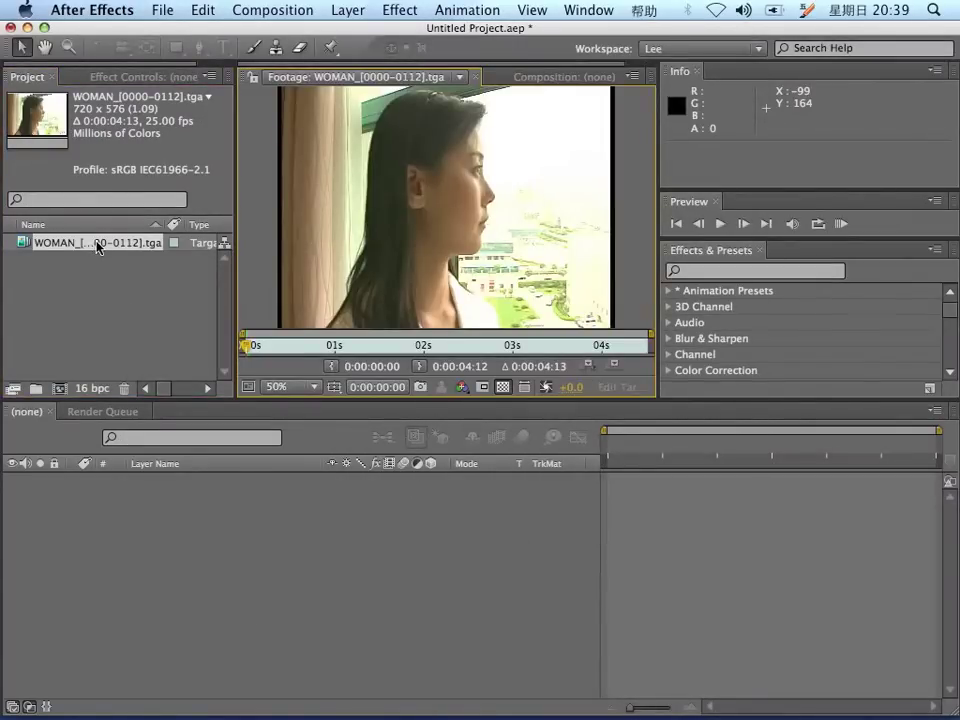
click(299, 393)
click(300, 575)
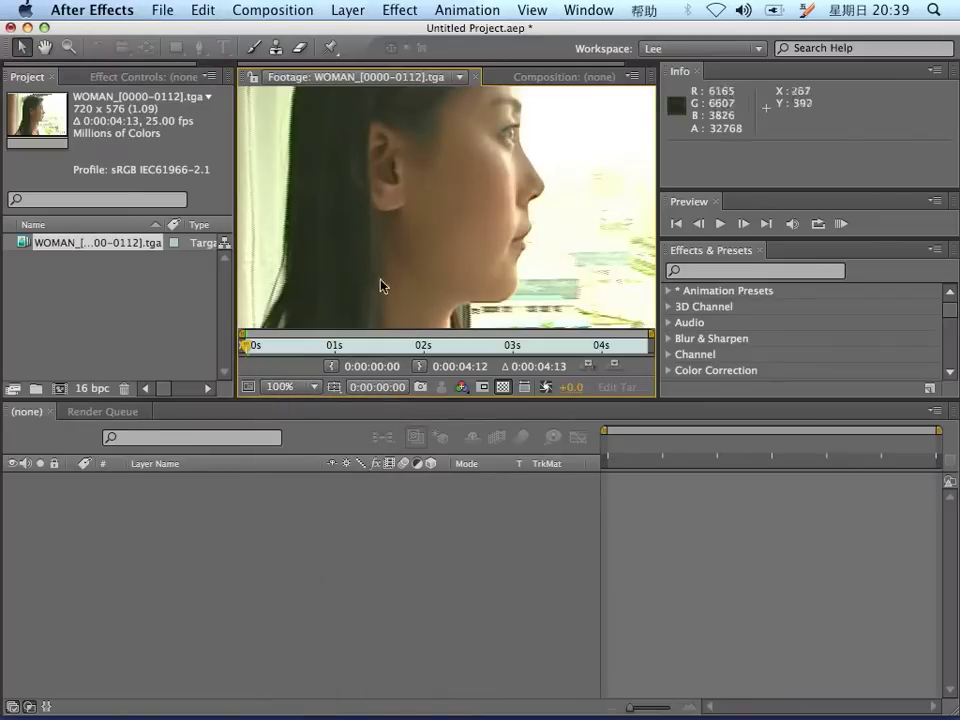
click(487, 347)
drag(487, 350, 302, 356)
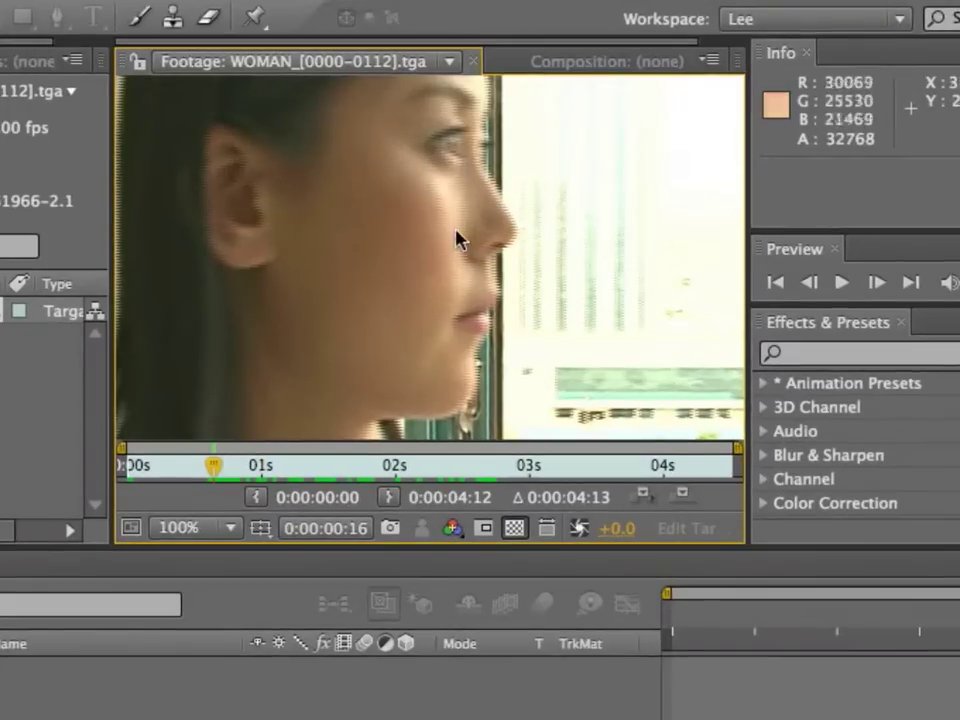
drag(465, 192, 484, 220)
drag(484, 270, 492, 275)
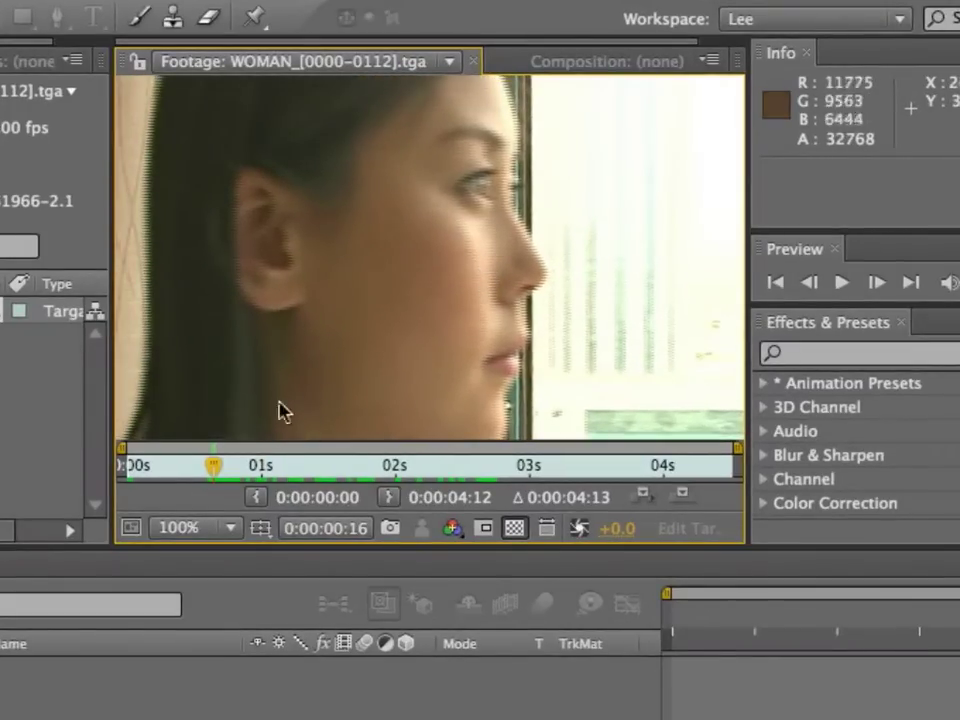
mouse_move(212, 475)
mouse_down()
mouse_move(195, 470)
mouse_move(229, 474)
mouse_move(191, 476)
mouse_move(238, 478)
mouse_move(197, 478)
mouse_move(219, 477)
mouse_up()
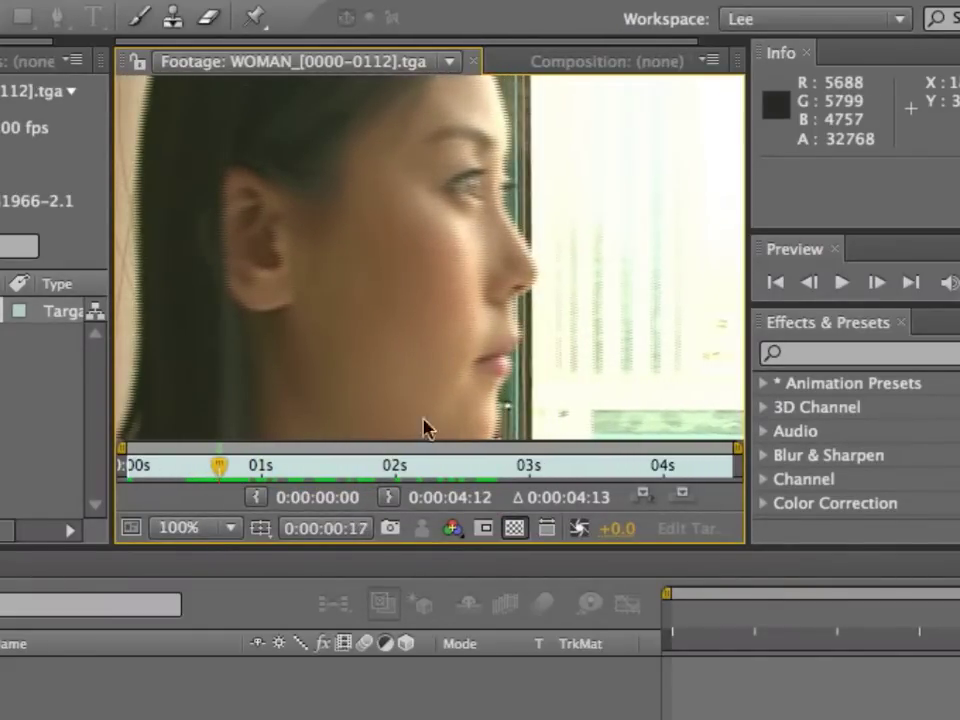
mouse_move(514, 268)
mouse_down()
mouse_move(461, 296)
mouse_move(489, 274)
mouse_move(507, 276)
mouse_up()
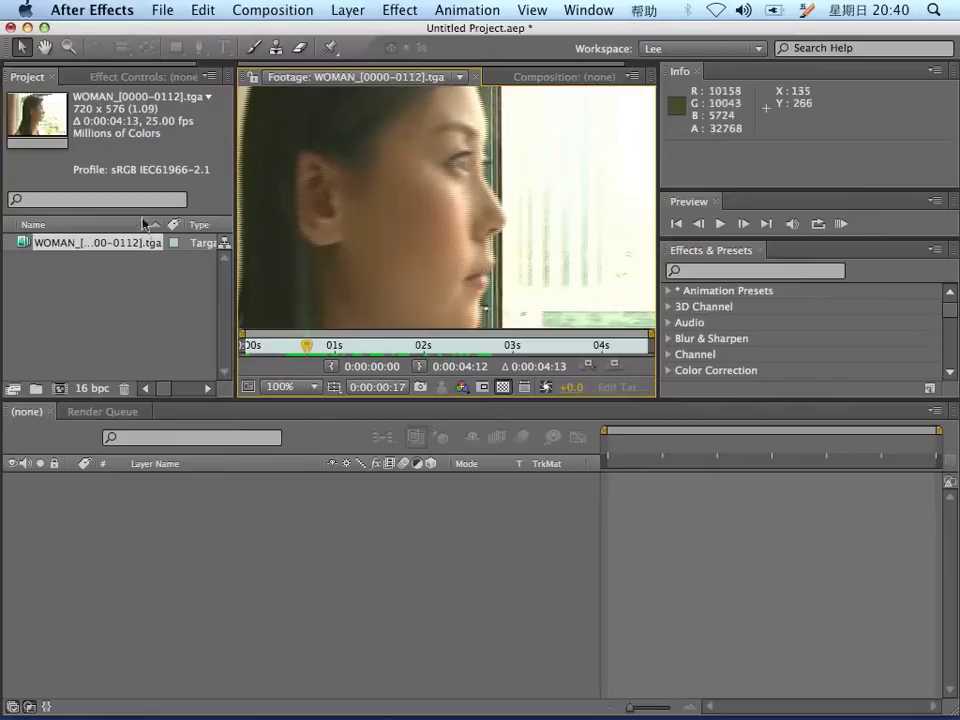
Step: Interpret the WOMAN footage with Separate Fields set to Upper Field First
click(103, 249)
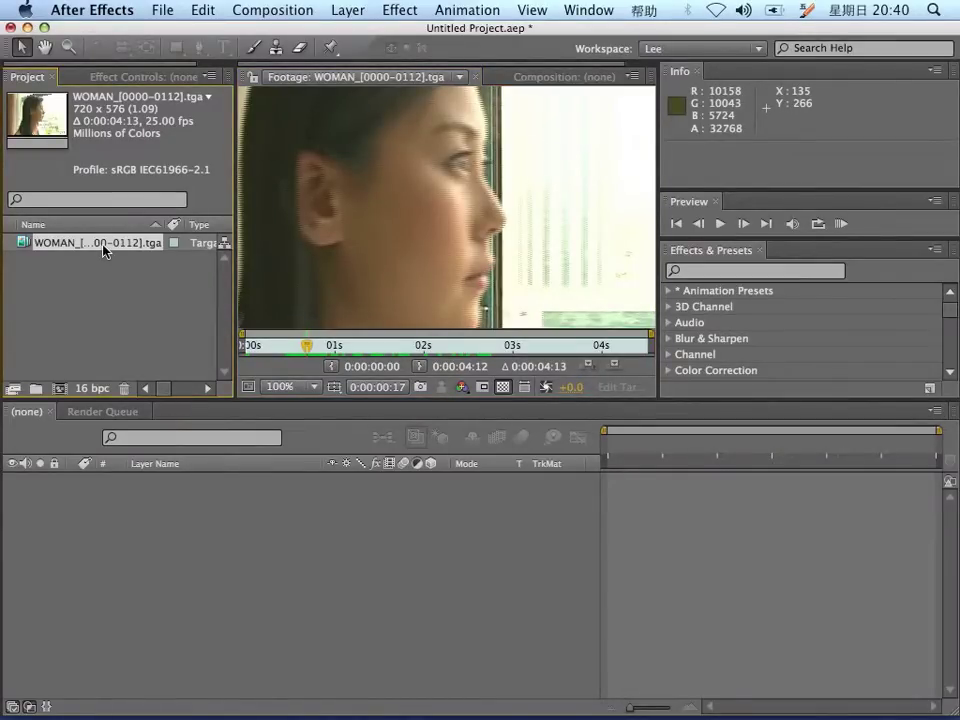
click(160, 12)
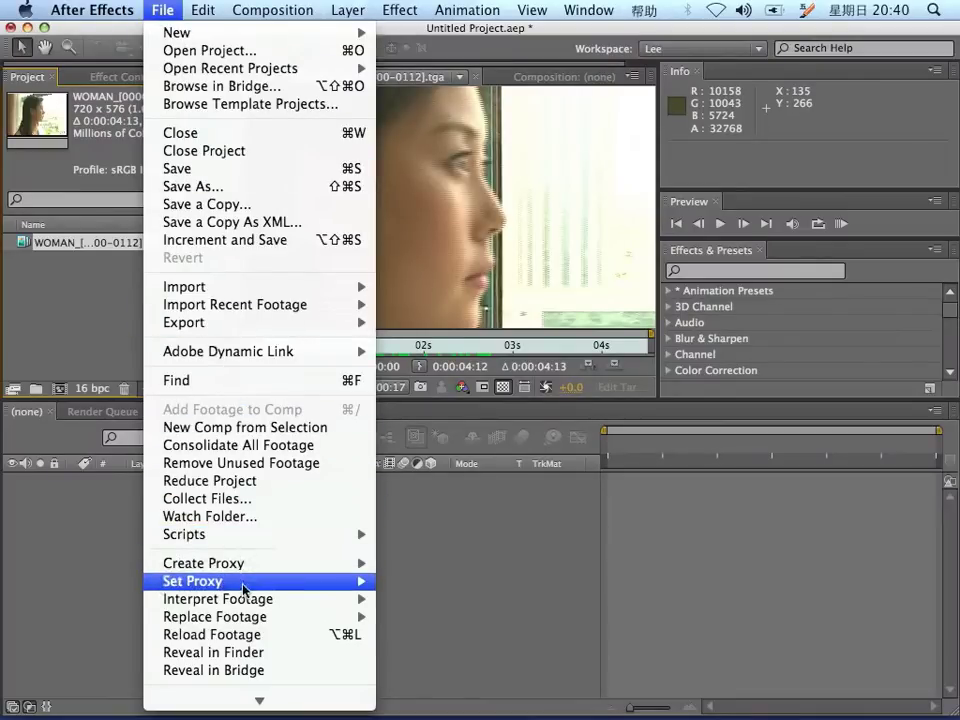
mouse_move(268, 606)
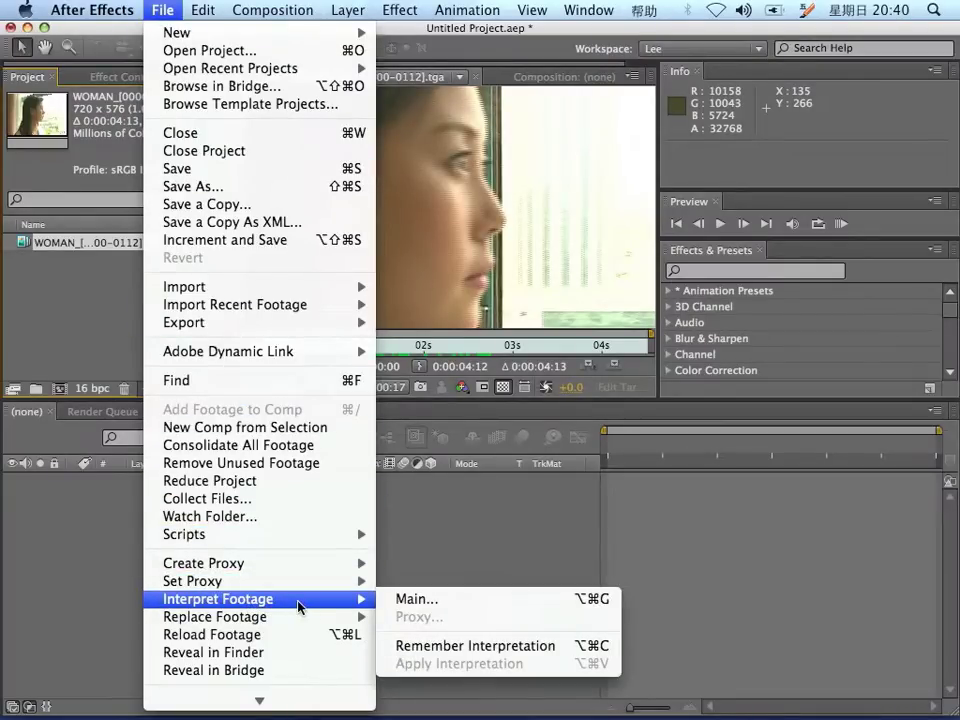
click(497, 606)
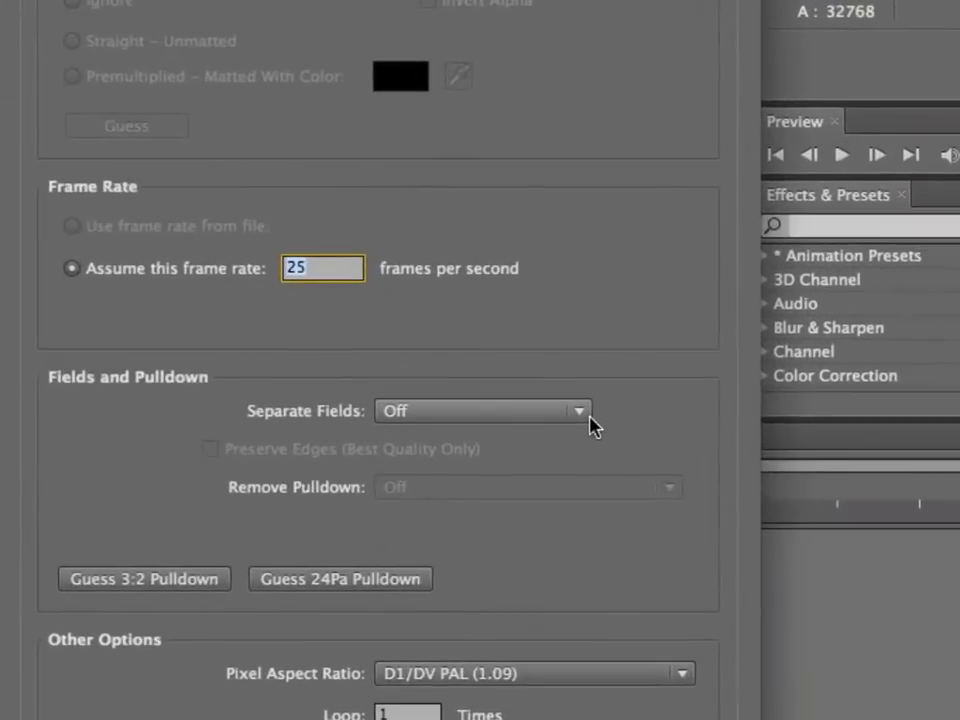
click(583, 421)
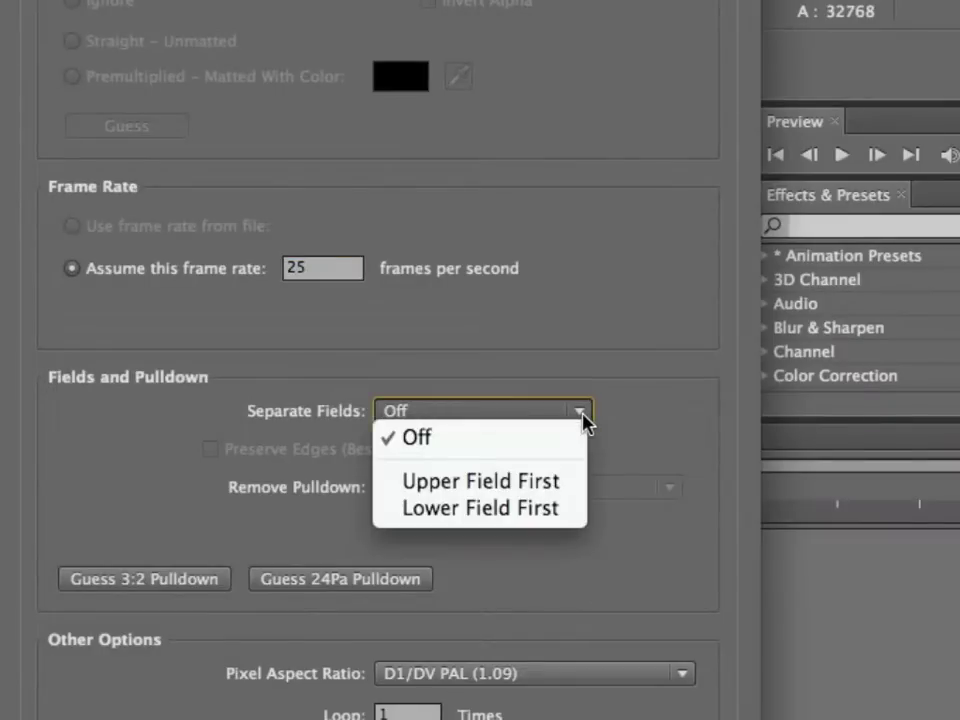
click(579, 482)
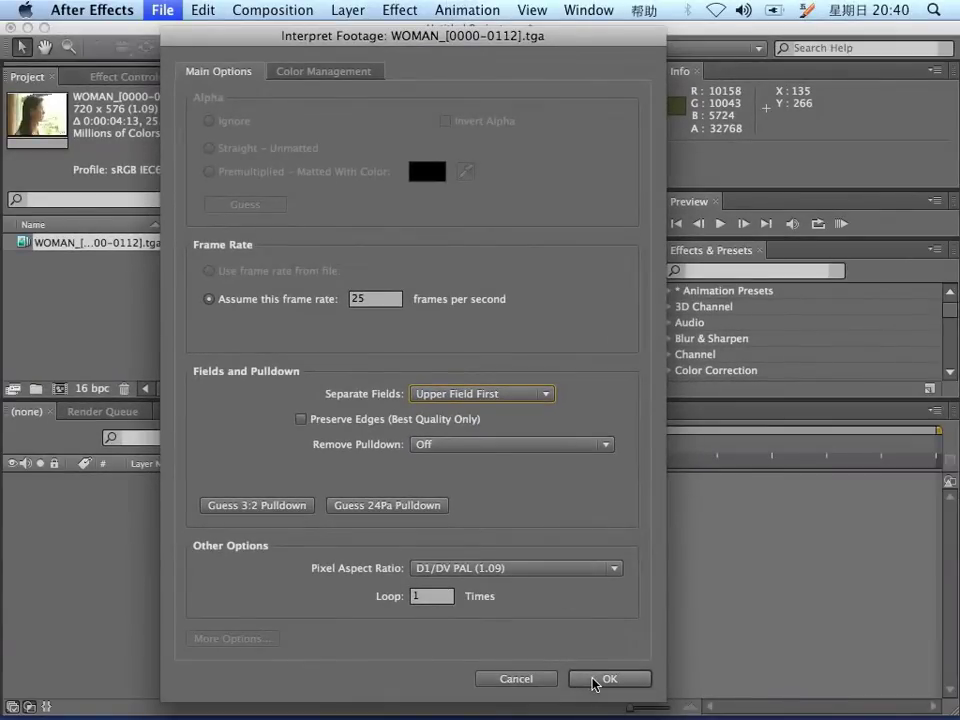
click(593, 680)
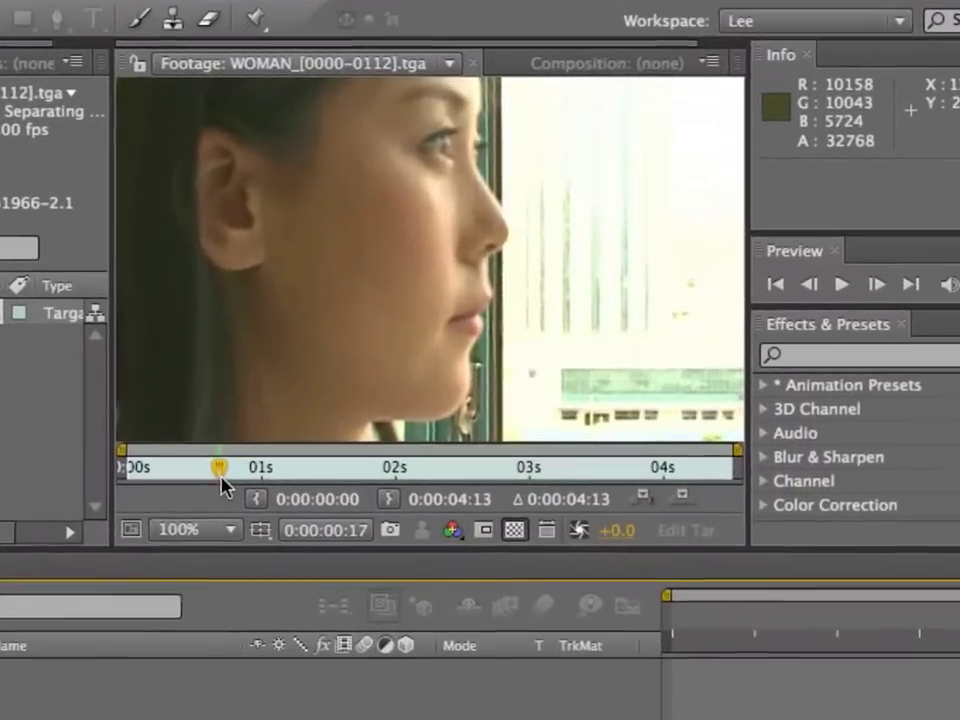
Step: Check the field-separated footage on other frames and create a new composition from the WOMAN sequence
drag(221, 477, 362, 488)
mouse_move(465, 285)
mouse_down()
mouse_move(433, 321)
mouse_move(452, 300)
mouse_up()
drag(366, 476, 295, 479)
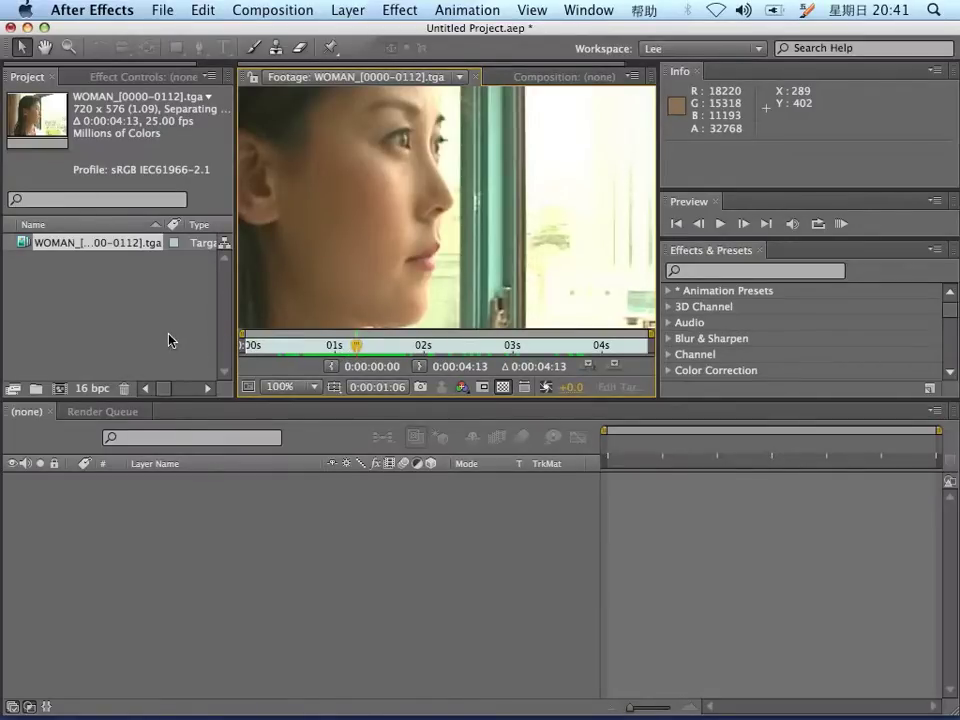
drag(114, 248, 57, 393)
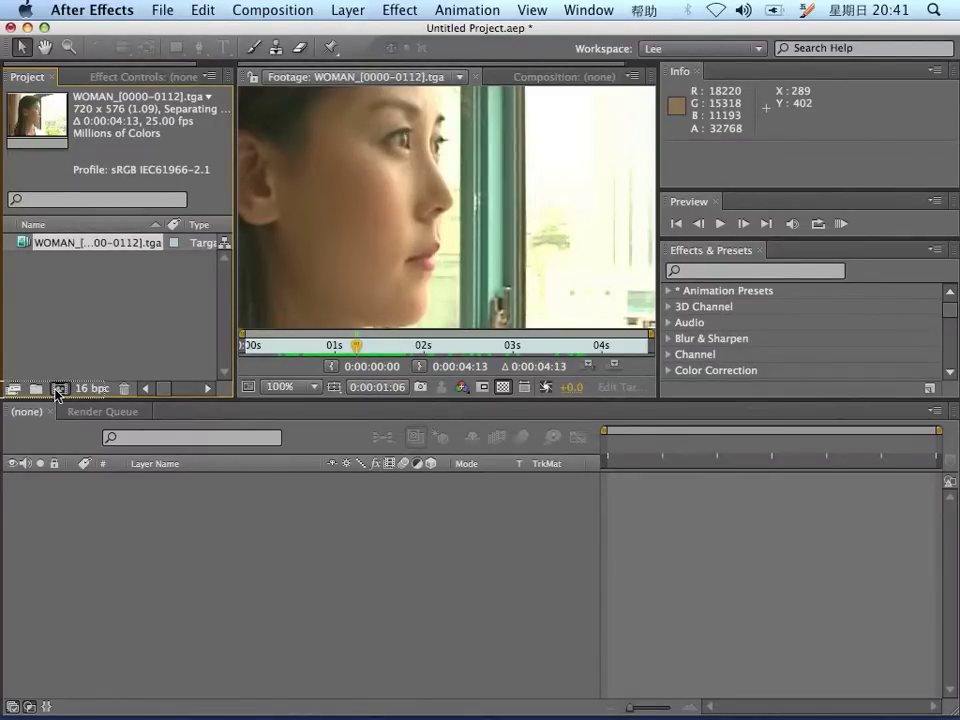
drag(57, 393, 58, 392)
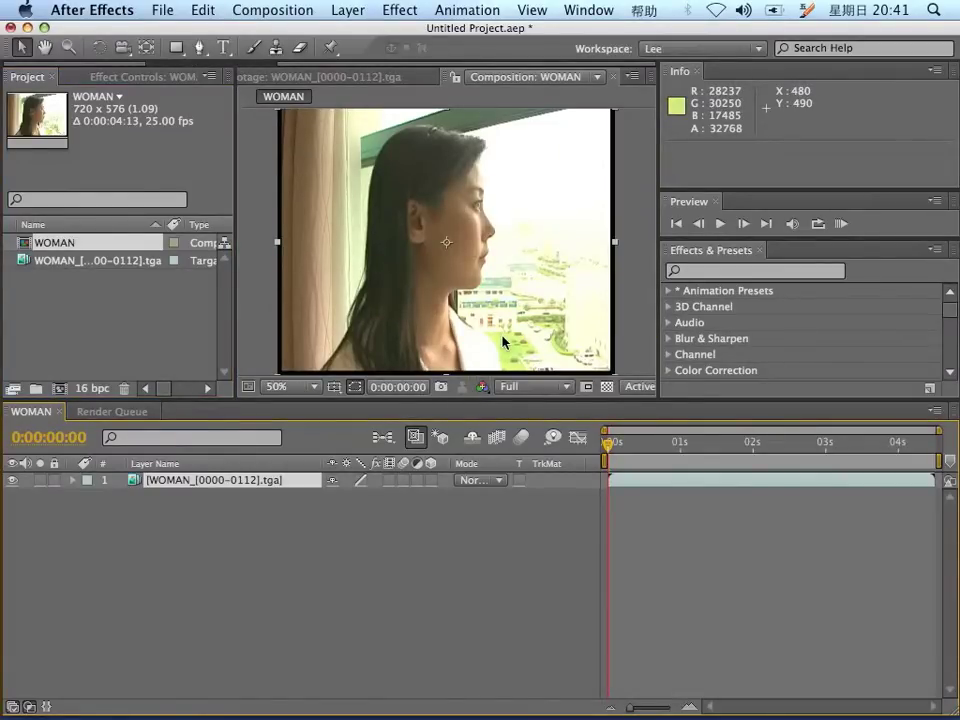
Step: Preview the WOMAN composition at 100% magnification, stopping at 0:00:02:01 to examine the woman's face
click(285, 386)
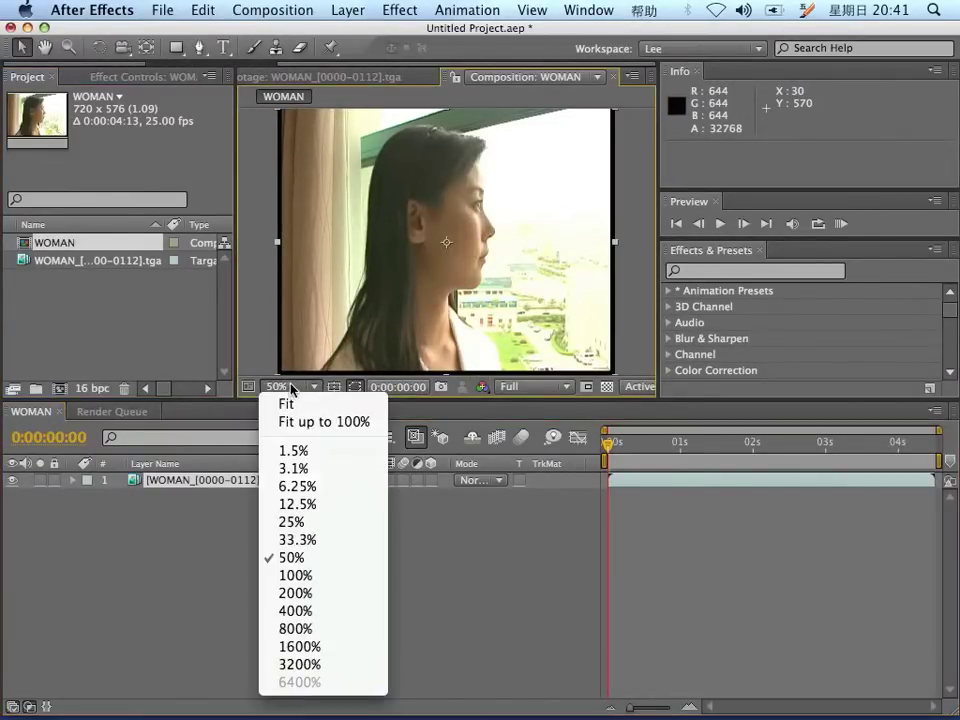
click(298, 574)
drag(549, 229, 527, 254)
key(v)
drag(650, 469, 755, 468)
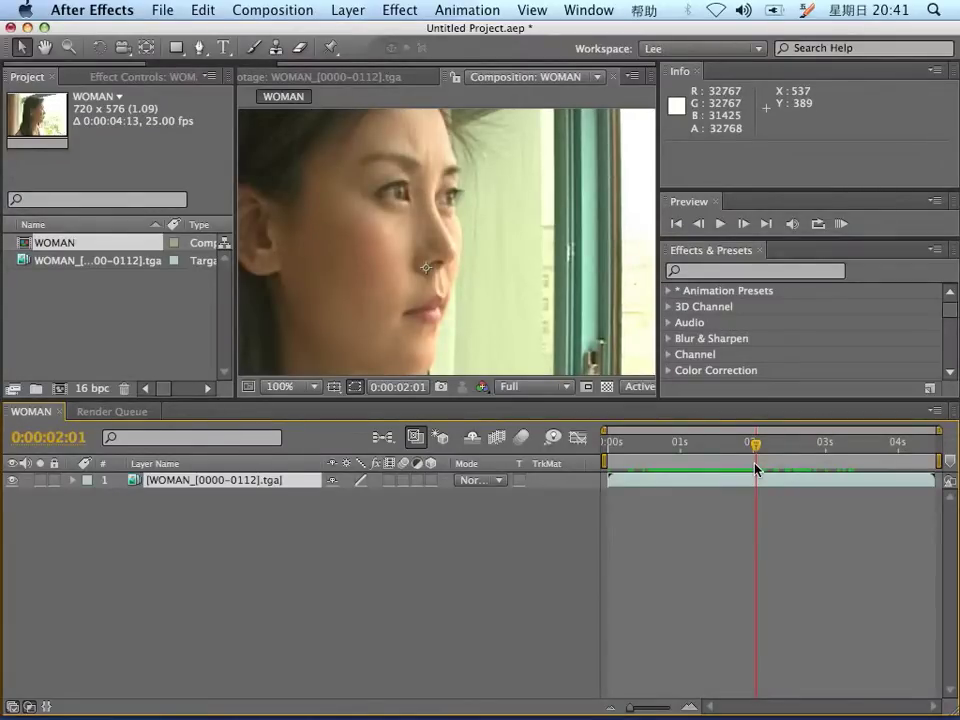
Step: Apply the Hue/Saturation effect to the WOMAN footage layer and set its Master Saturation to -40
click(733, 271)
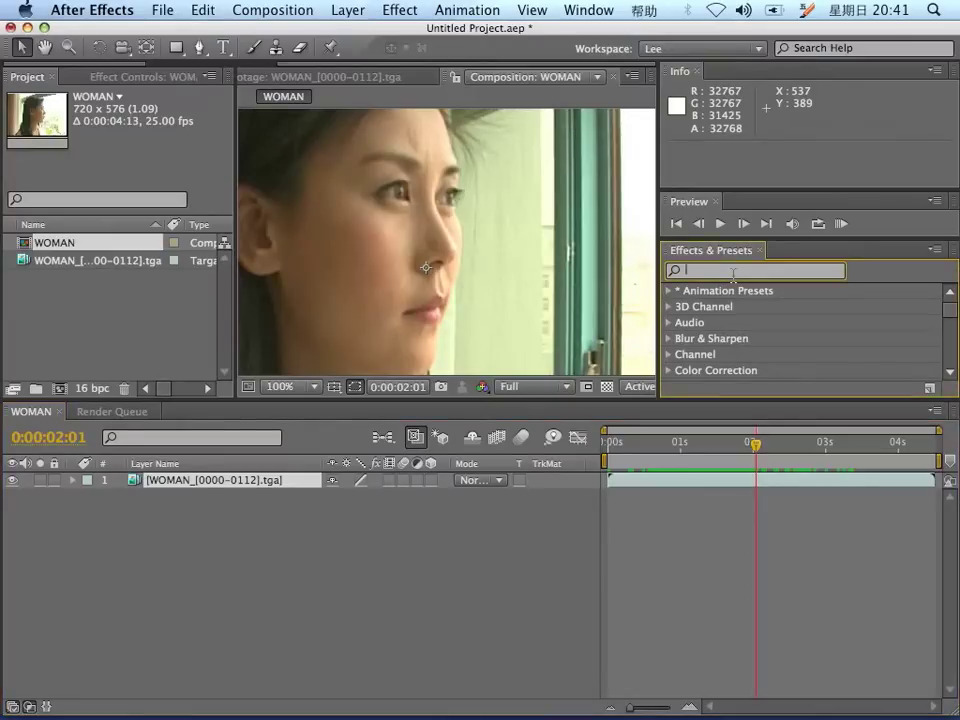
text(hu)
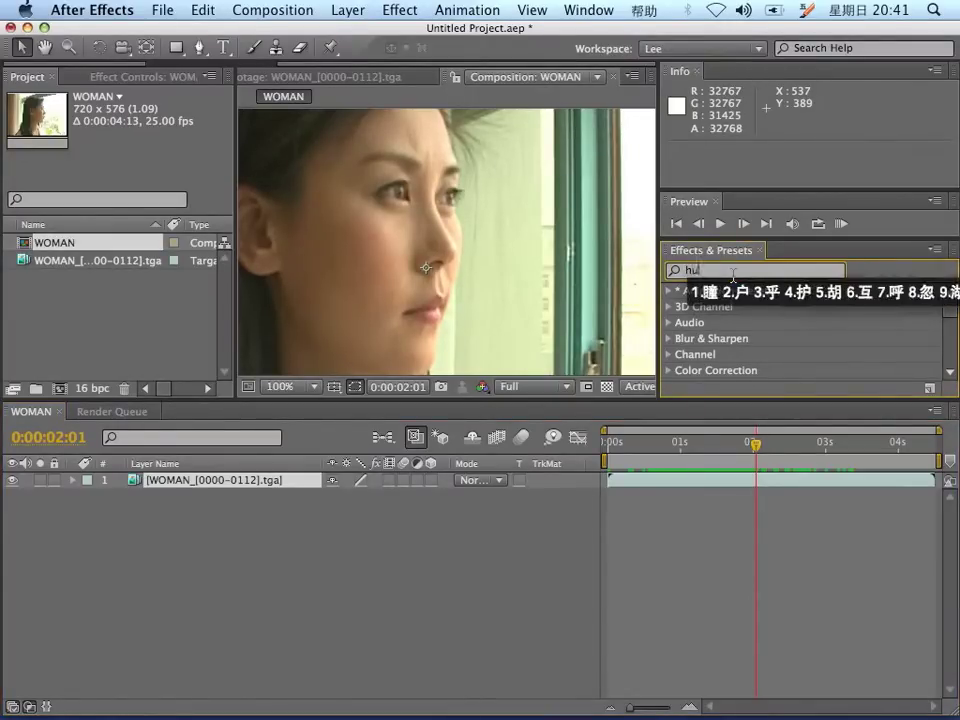
key(Return)
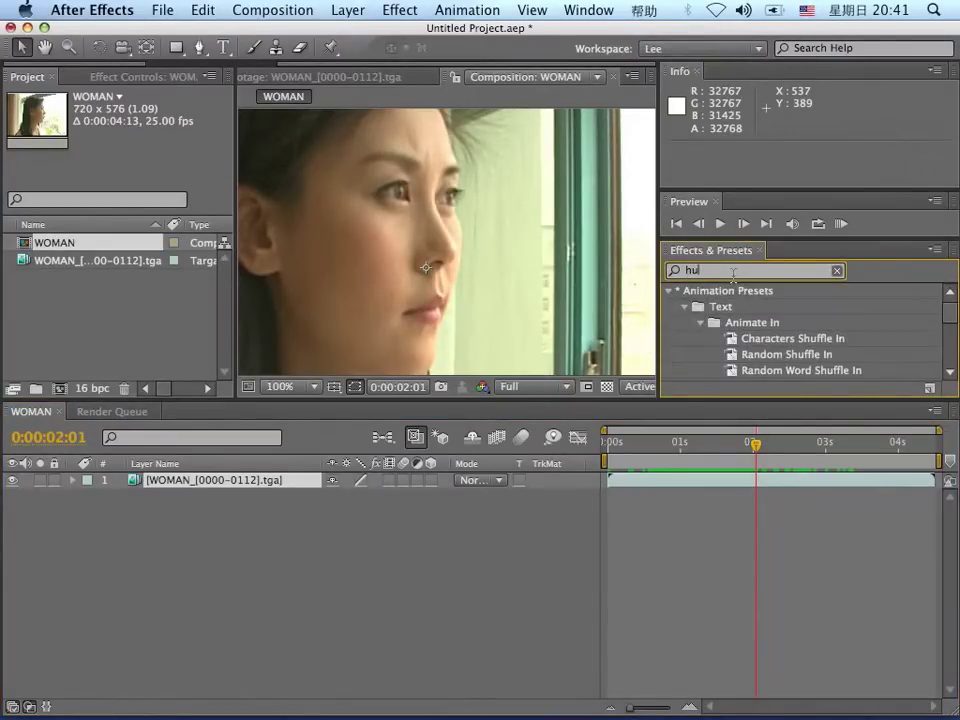
text(e)
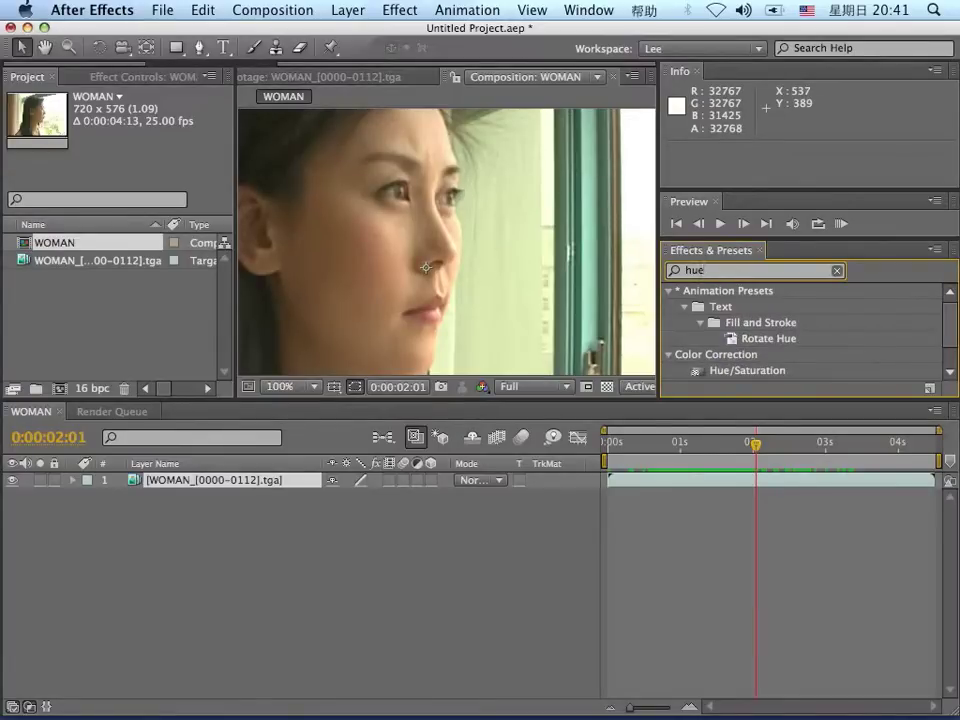
click(752, 372)
drag(750, 374, 268, 484)
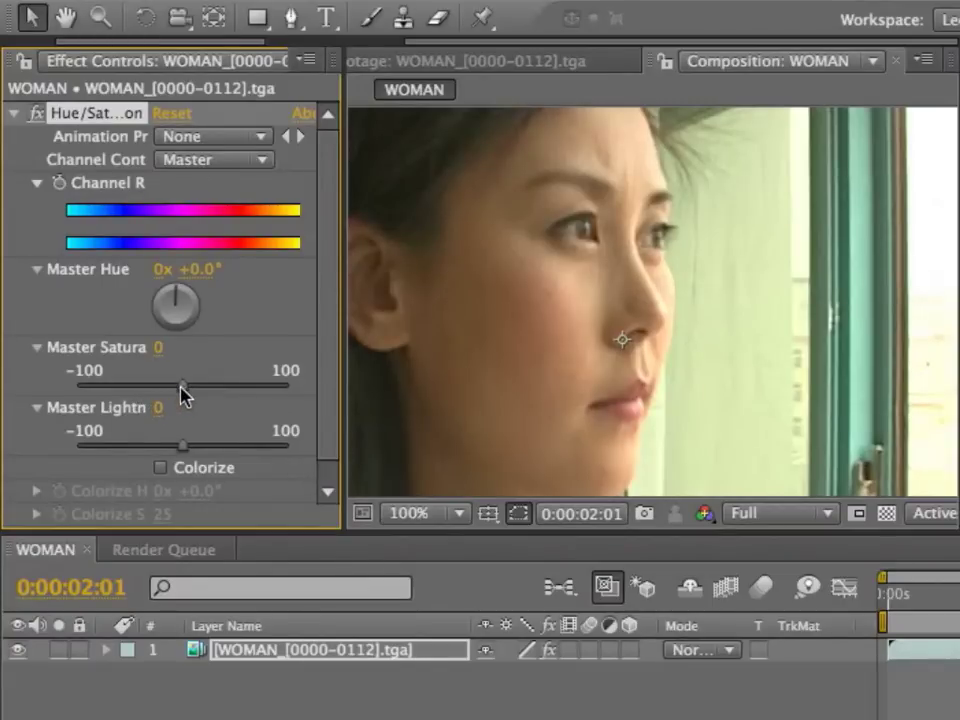
drag(181, 386, 141, 386)
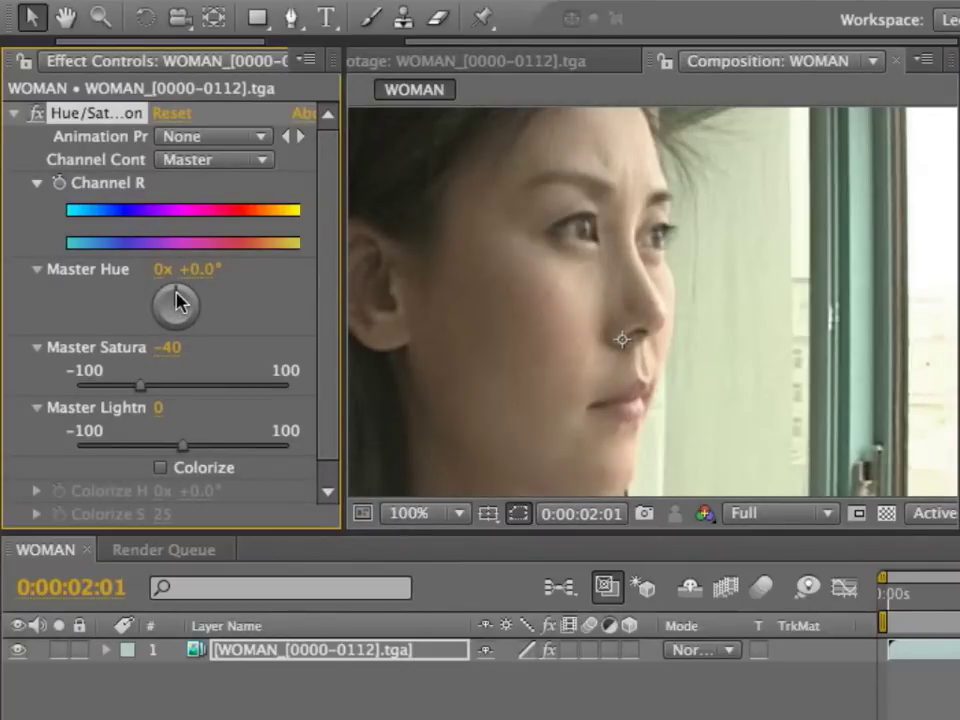
mouse_move(176, 300)
mouse_down()
mouse_move(189, 313)
mouse_move(182, 321)
mouse_move(189, 300)
mouse_move(178, 296)
mouse_up()
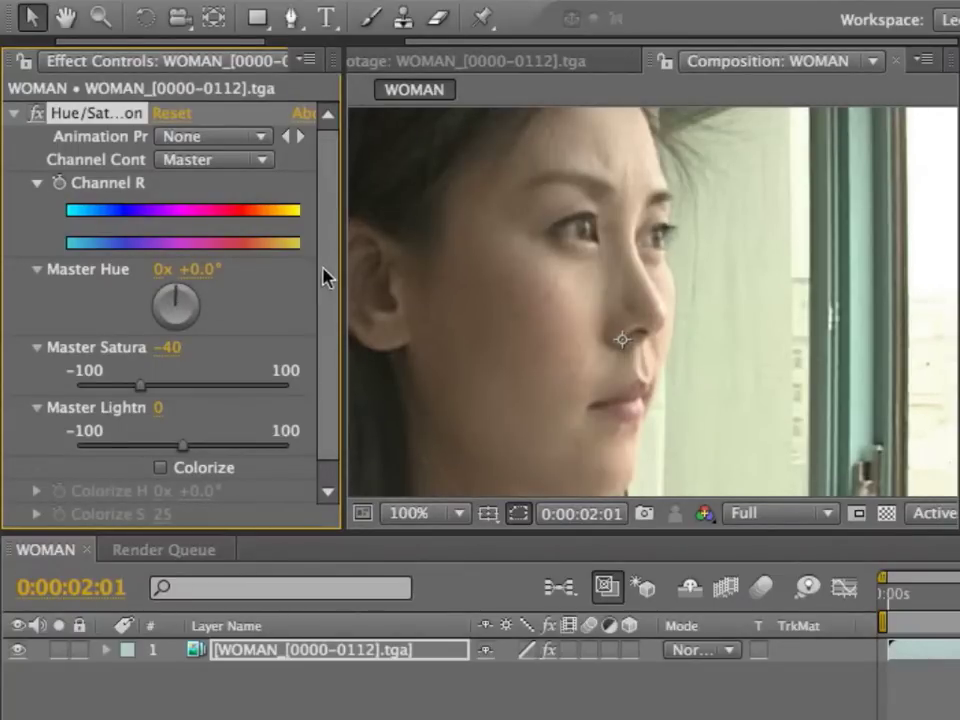
Step: Apply the Exposure effect to the WOMAN layer with Exposure 0.30, Offset 0.0500, Gamma Correction 0.44 and Bypass Linear Light Conversion enabled
scroll(330, 318, down, 1)
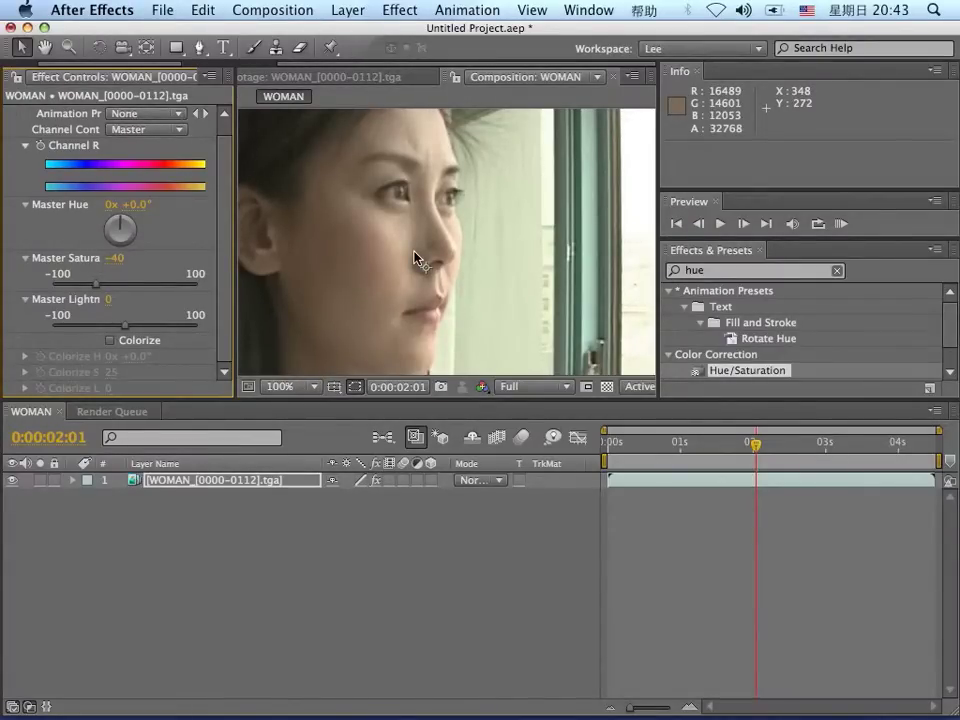
click(400, 11)
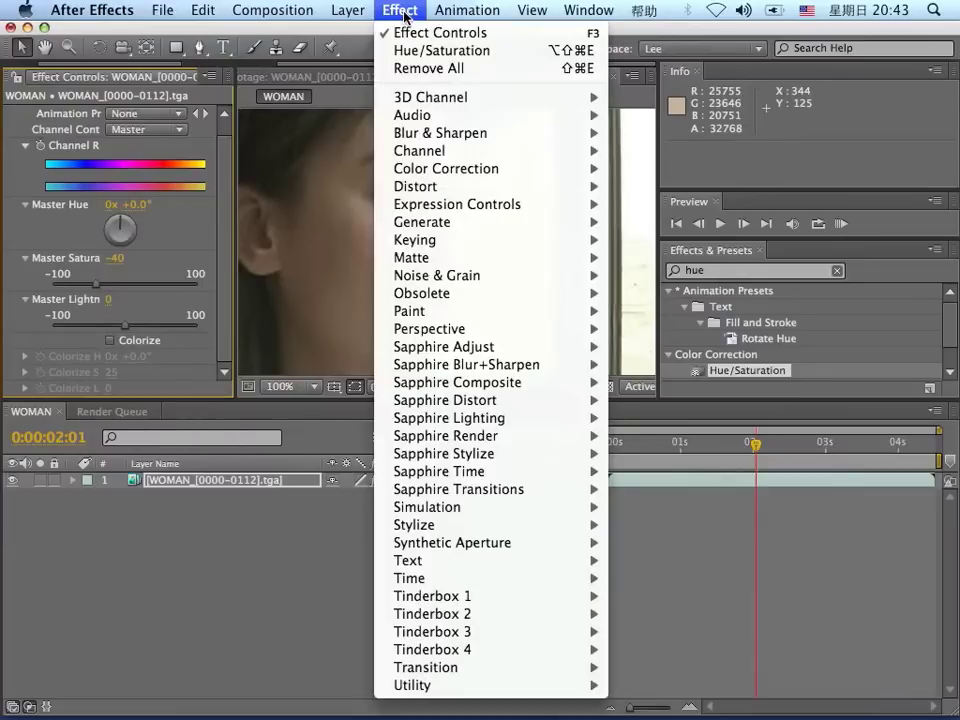
mouse_move(493, 168)
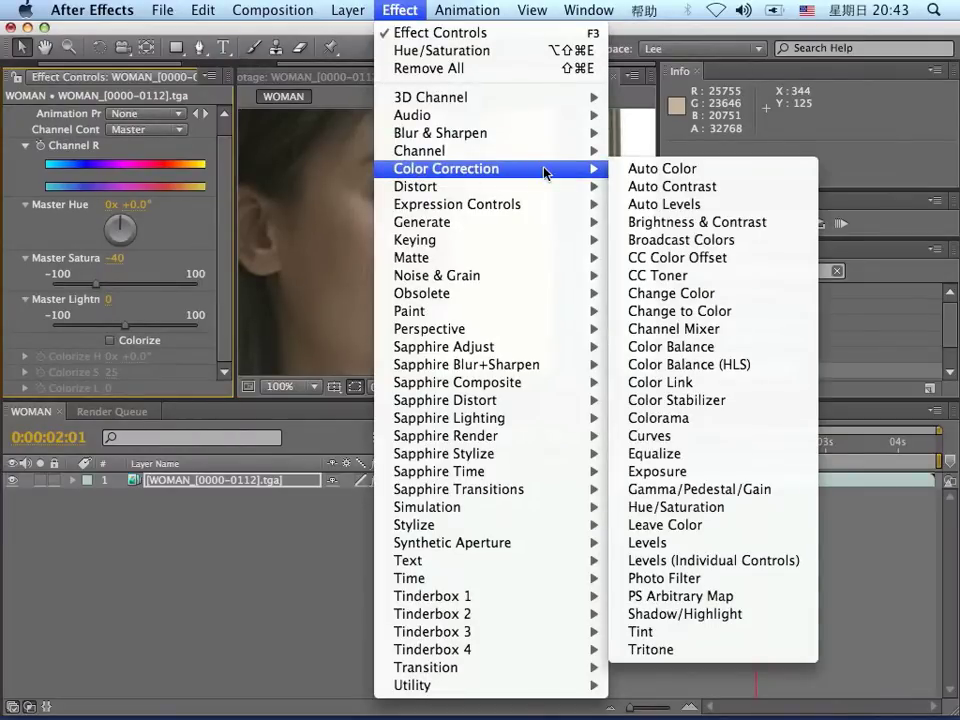
click(778, 473)
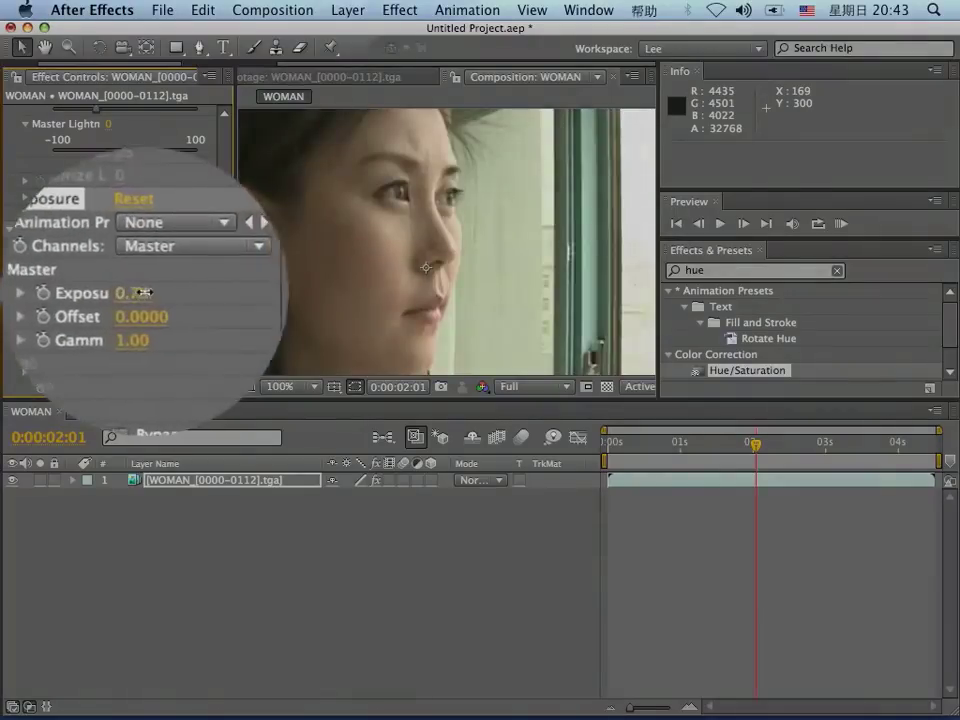
drag(117, 293, 145, 329)
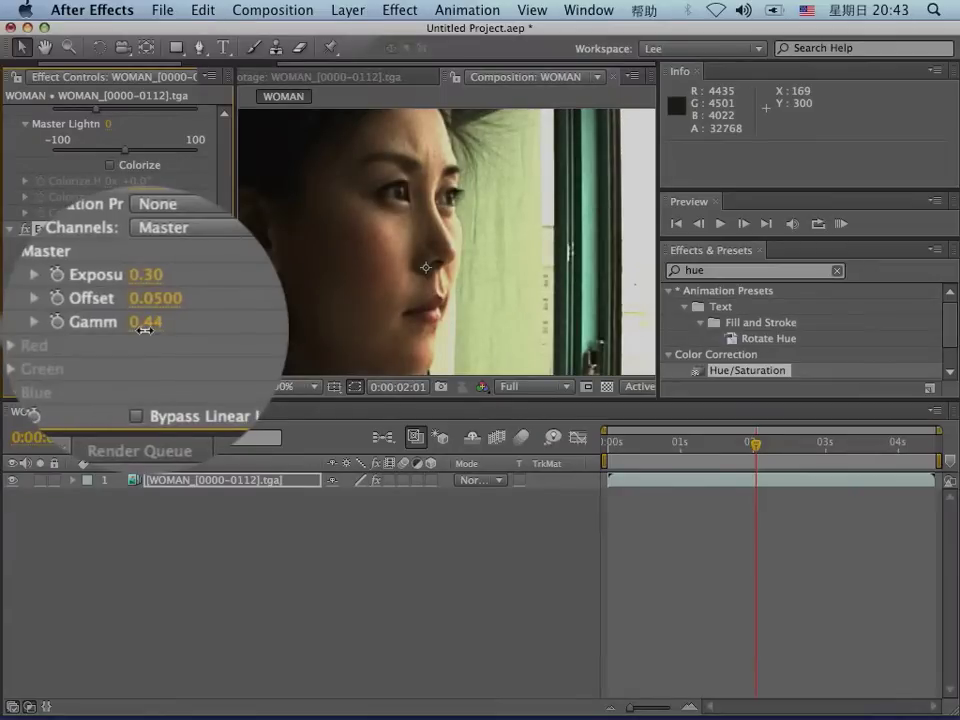
click(143, 389)
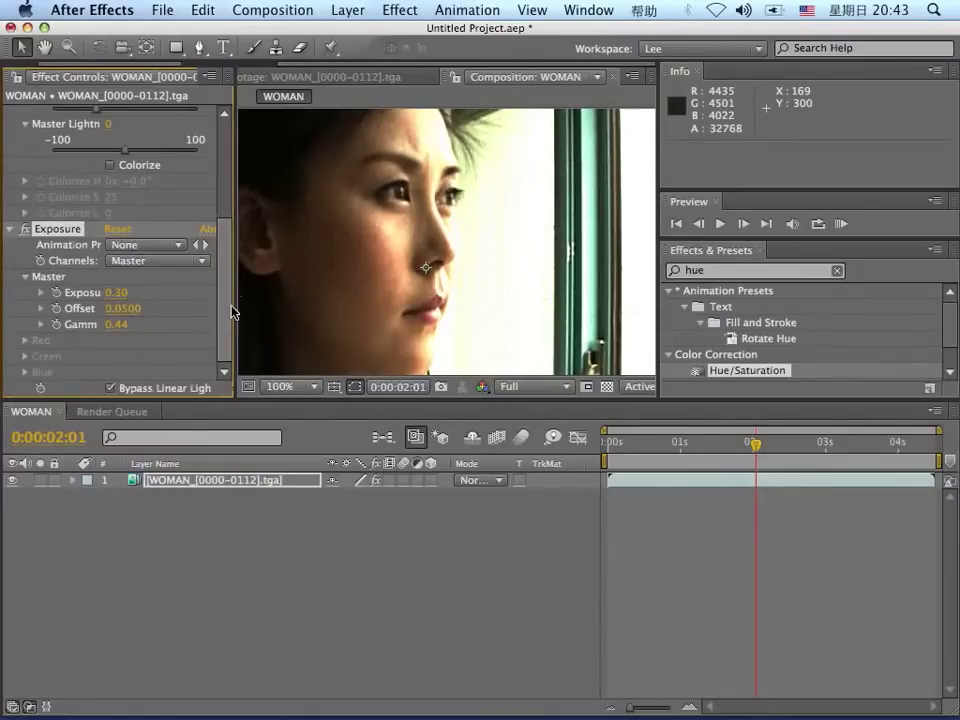
Step: Set the composition view magnification to 50% and collapse the Hue/Saturation effect's settings
click(291, 387)
click(291, 558)
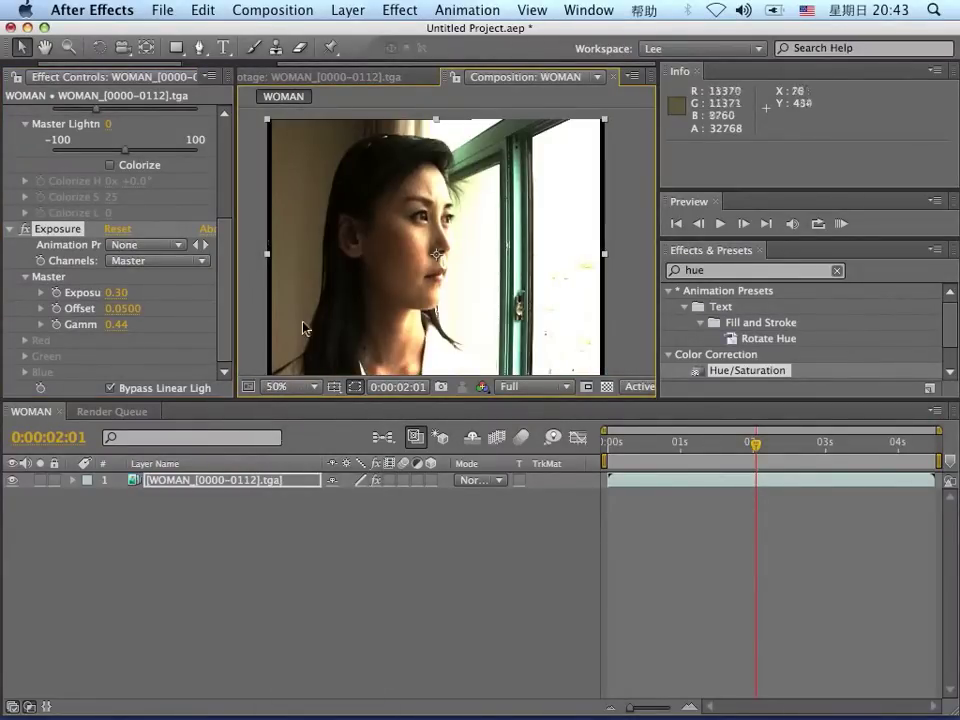
click(214, 265)
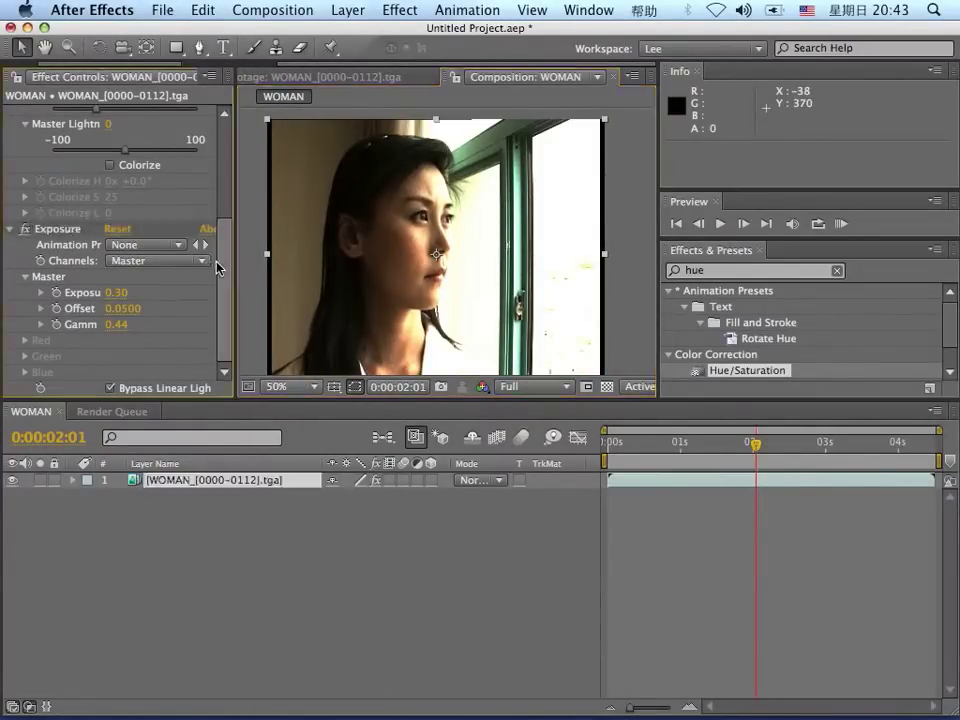
drag(217, 228, 227, 158)
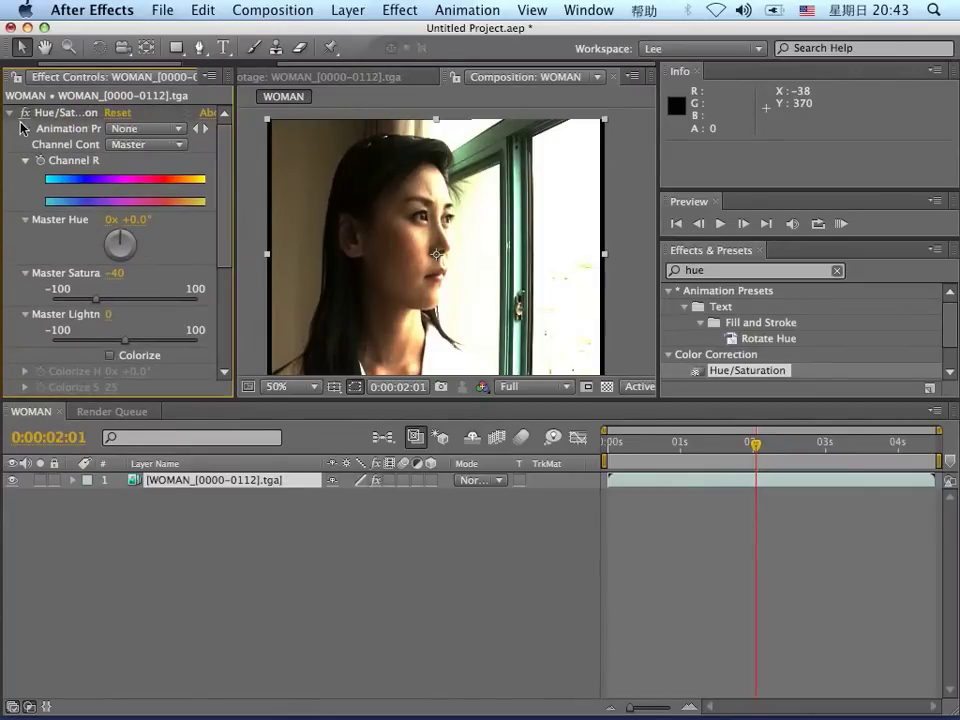
click(12, 114)
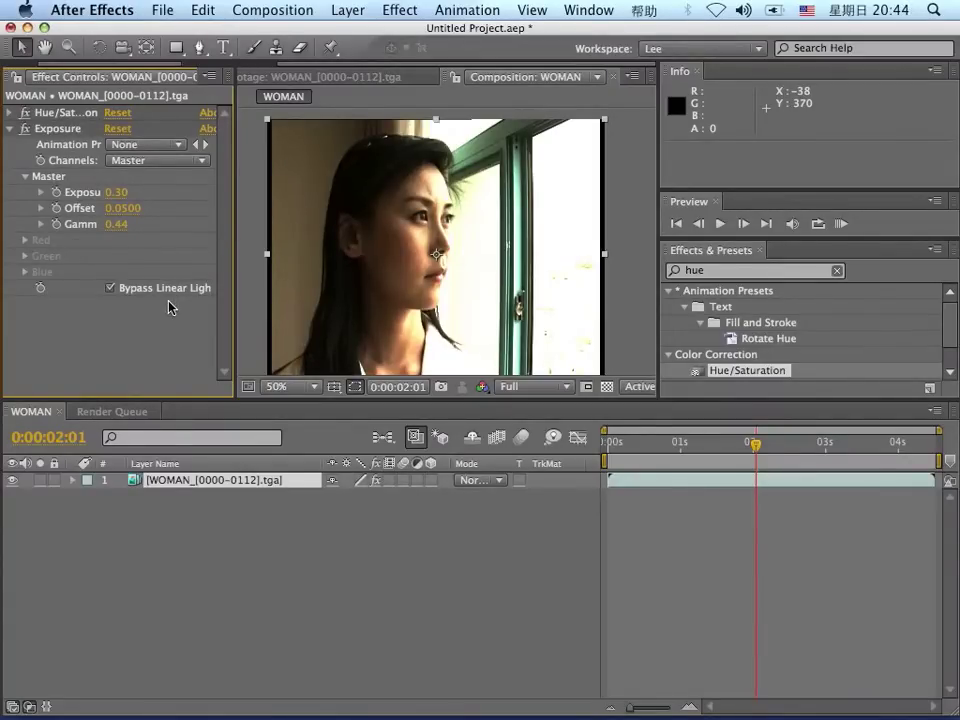
click(84, 113)
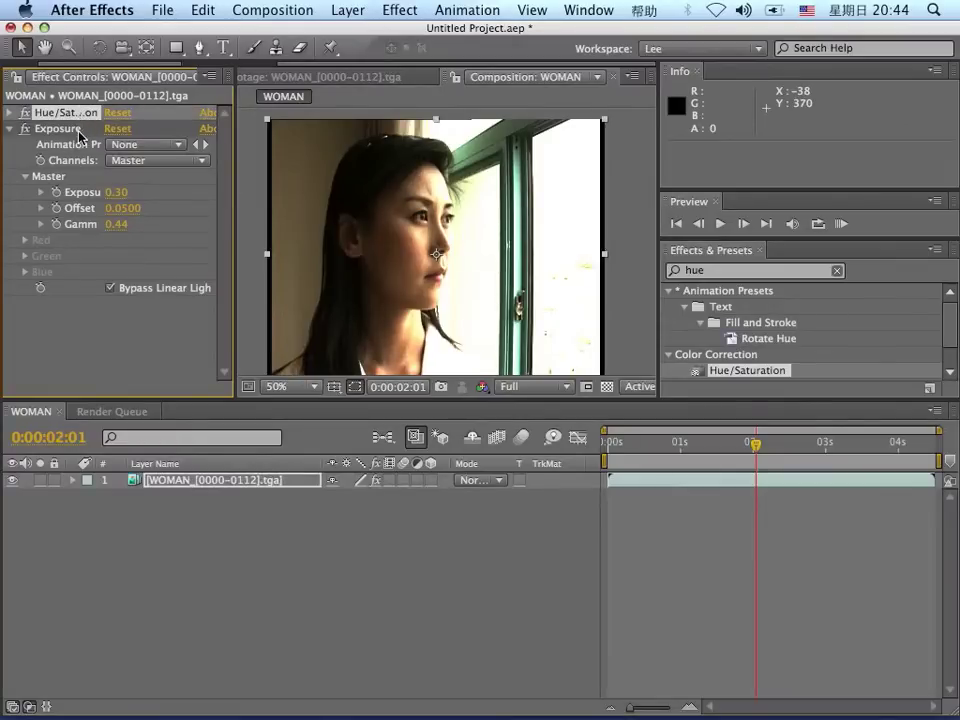
click(86, 131)
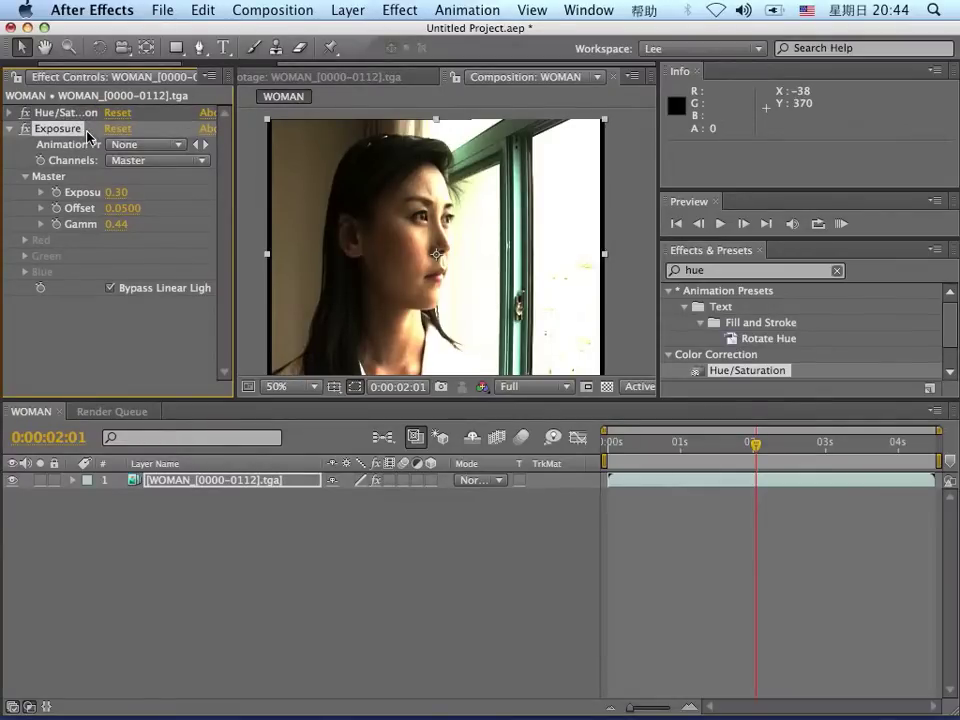
Step: Move to 0:00:02:03, apply the Color Balance effect to the WOMAN layer and widen the area showing its settings
click(740, 445)
drag(740, 449, 760, 452)
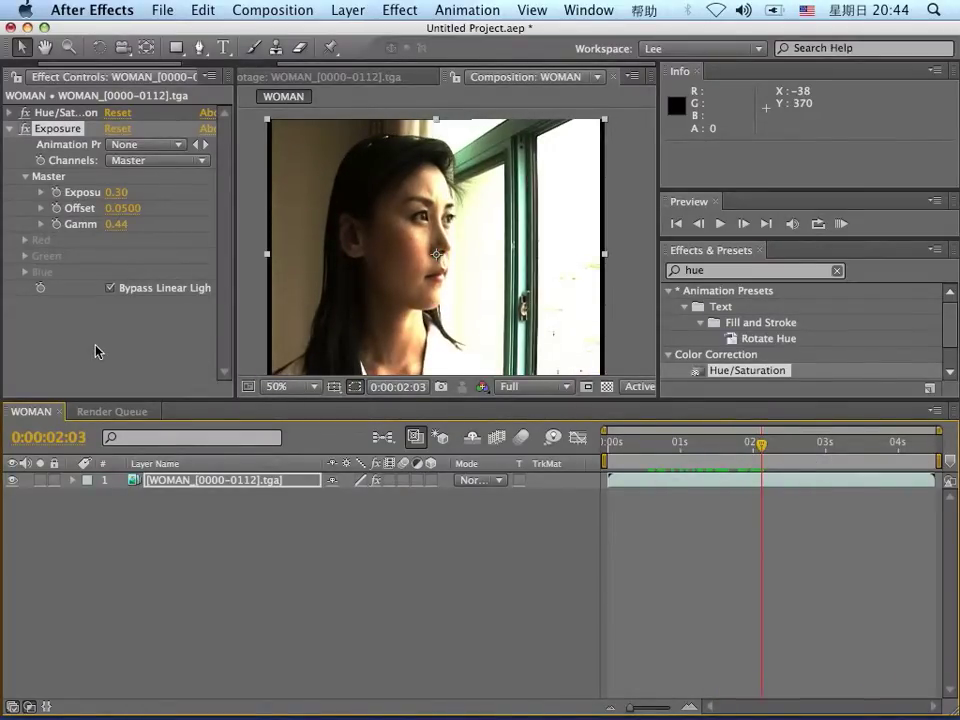
click(398, 11)
mouse_move(470, 168)
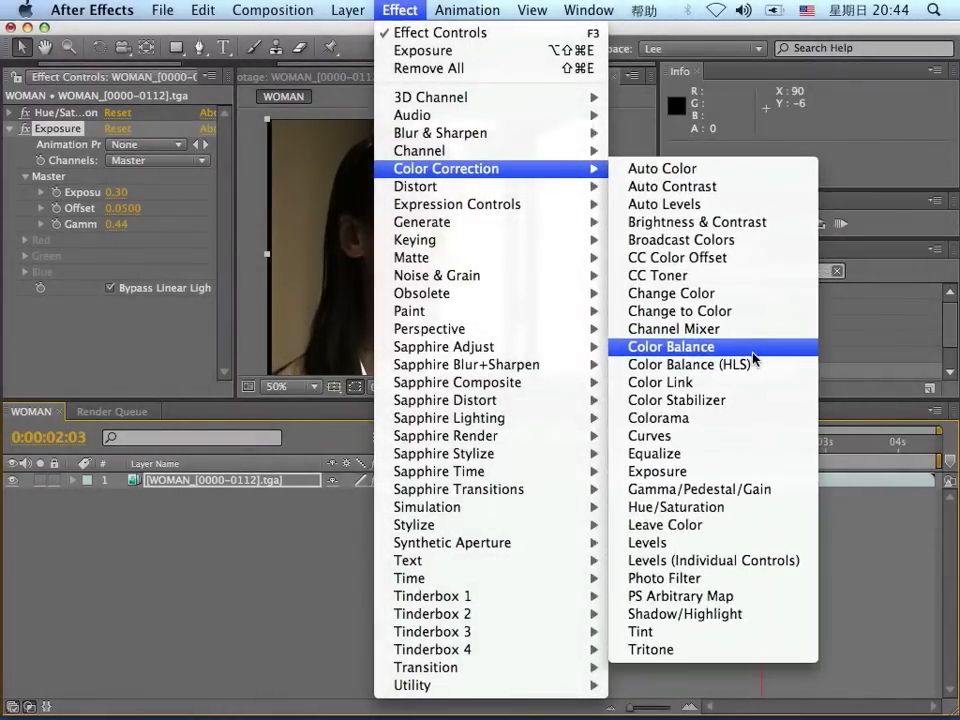
click(754, 356)
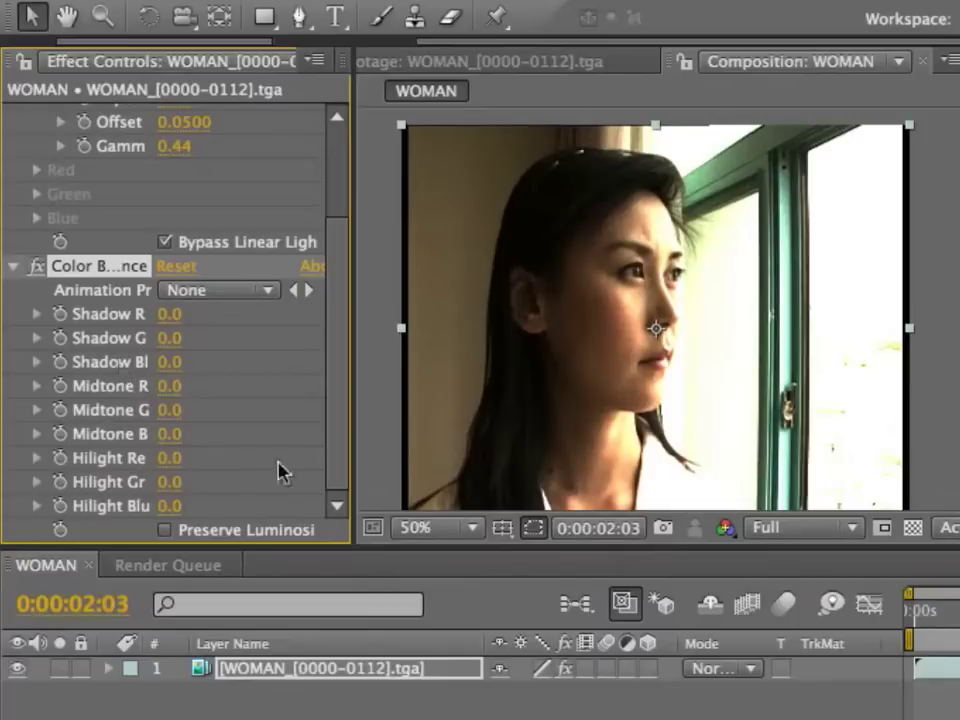
drag(356, 418, 396, 418)
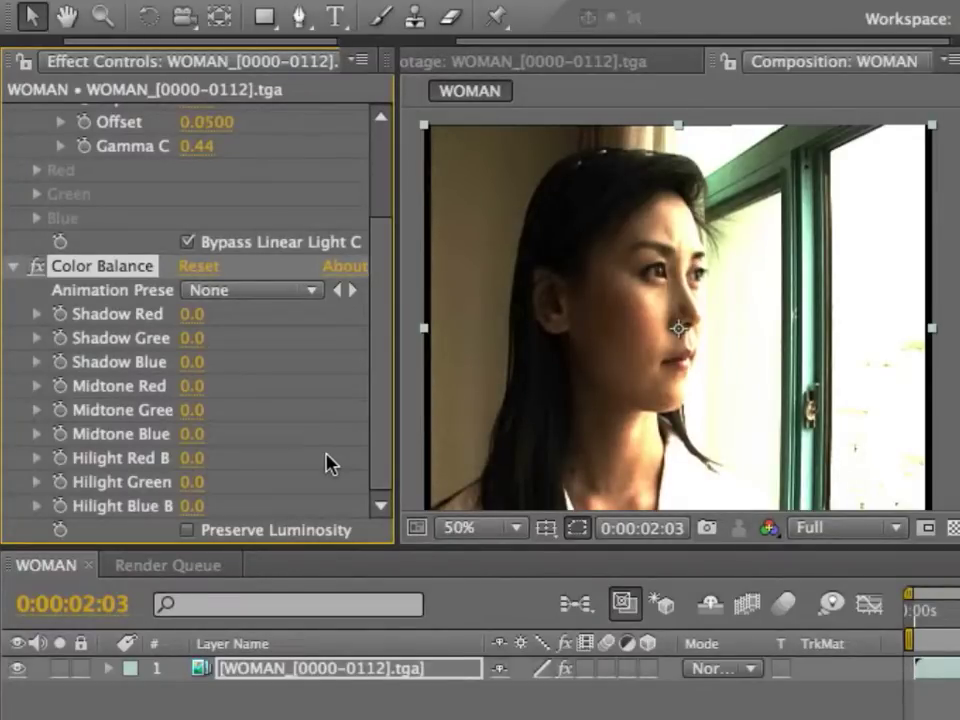
Step: Set the Color Balance highlights to Blue 60, Green 14 and Red 11
drag(198, 507, 236, 512)
click(189, 524)
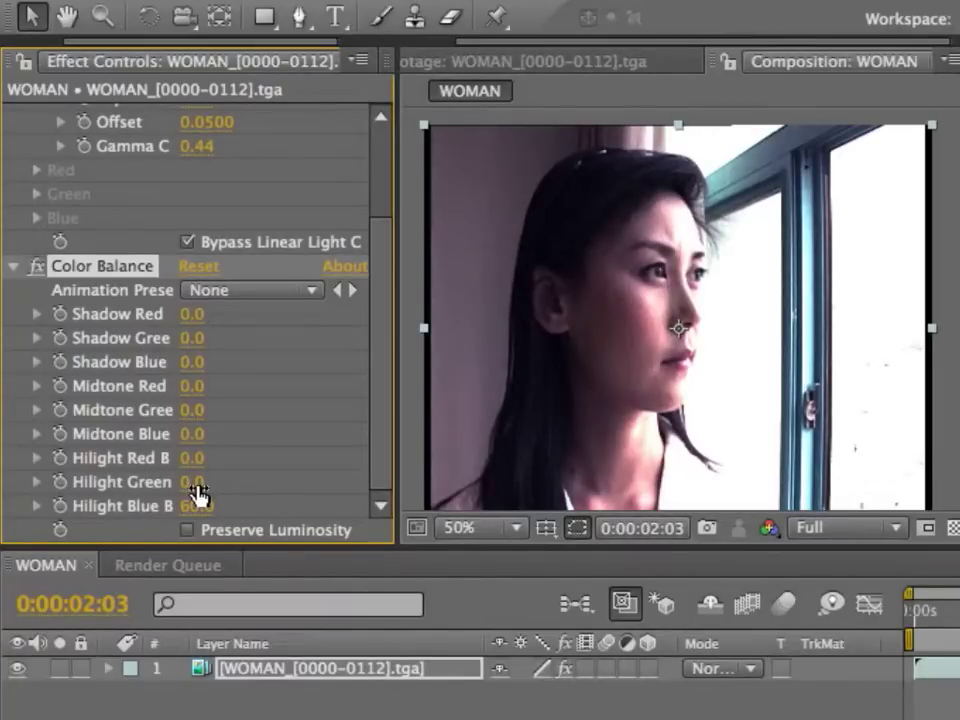
drag(195, 484, 214, 484)
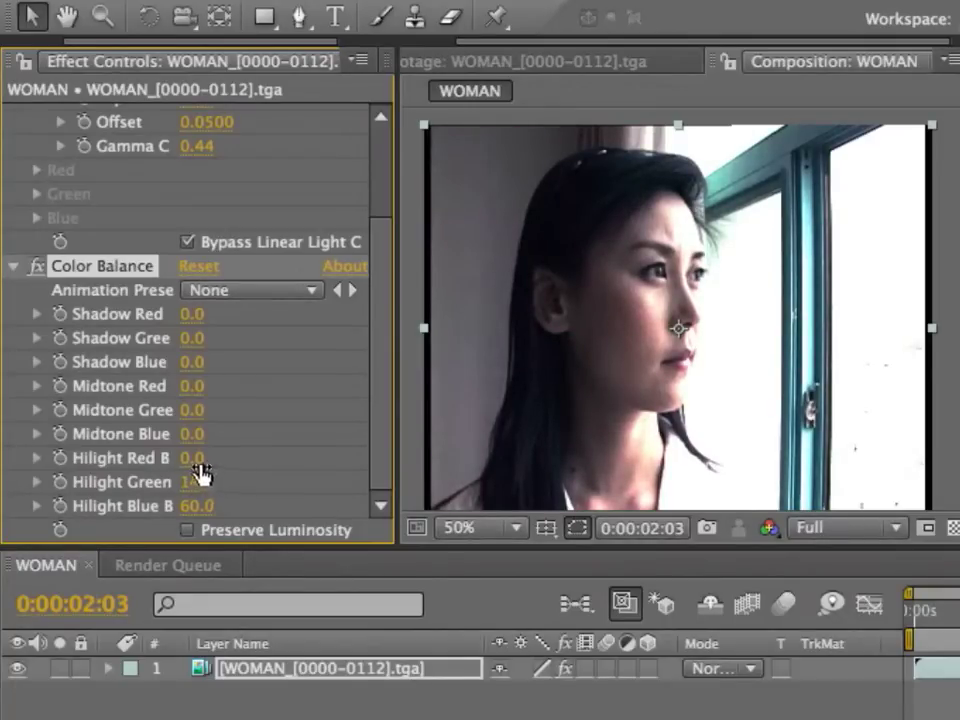
click(205, 458)
click(285, 469)
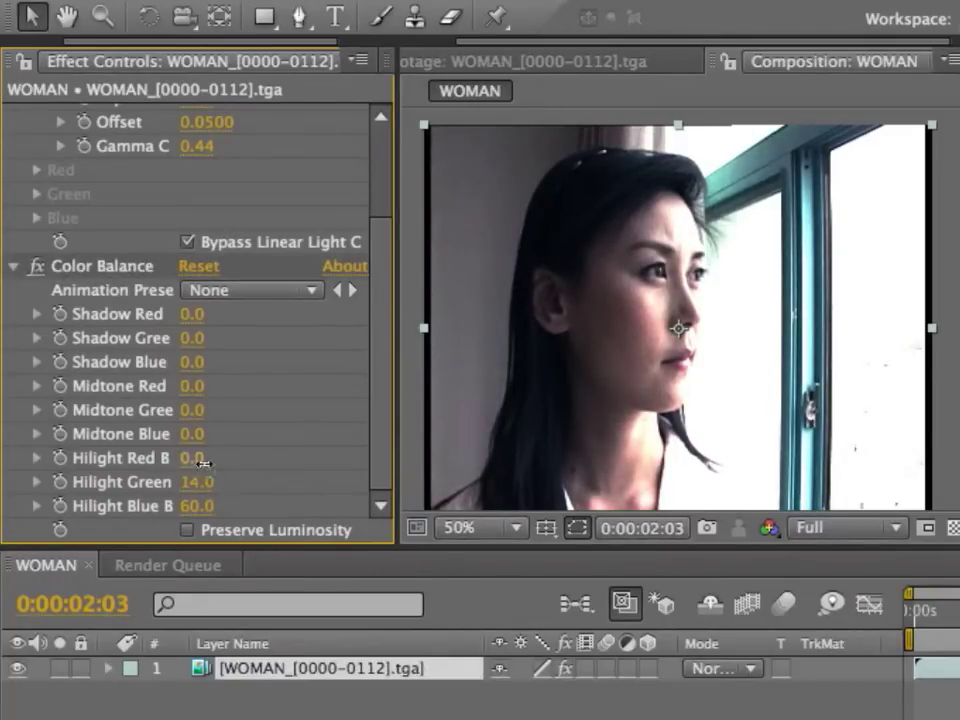
drag(182, 457, 214, 462)
mouse_move(207, 457)
mouse_down()
mouse_move(199, 456)
mouse_move(213, 457)
mouse_up()
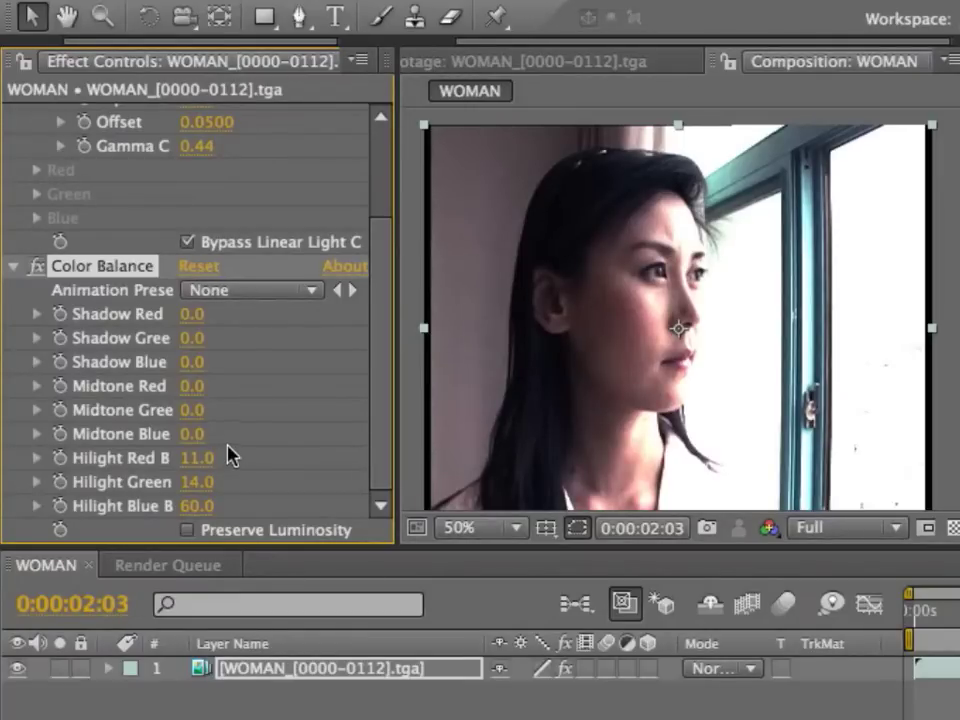
Step: Set the Color Balance Midtone Blue to 51, Midtone Green to 38 and Shadow Red to 30
drag(214, 433, 257, 438)
drag(194, 420, 254, 417)
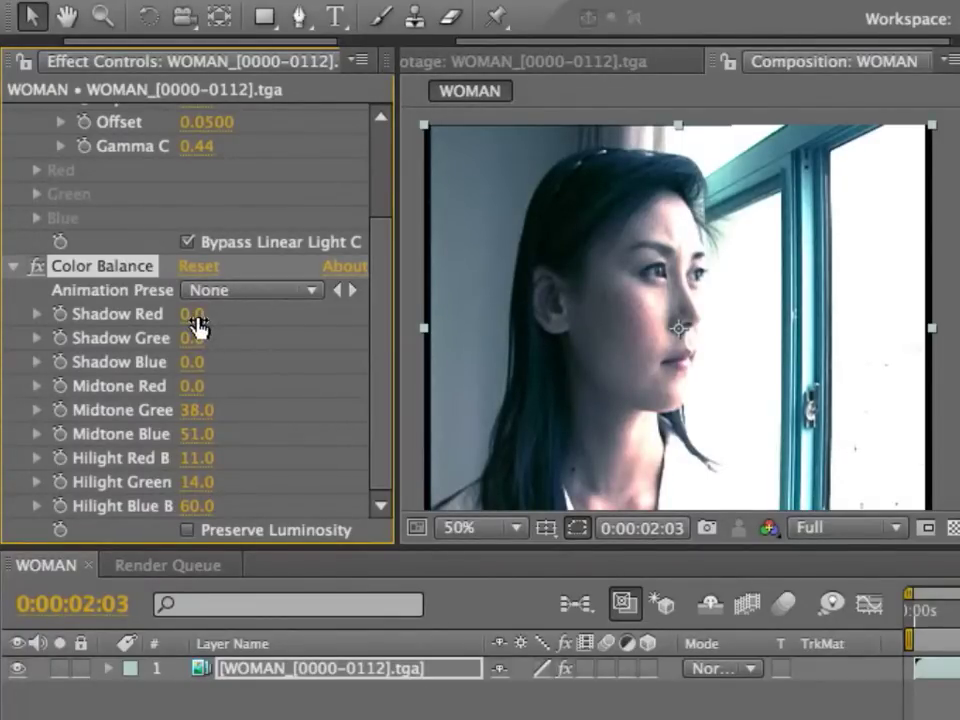
drag(195, 318, 244, 321)
Step: Collapse the Exposure and Color Balance settings and apply the Remove Grain effect to the WOMAN layer
drag(385, 343, 291, 223)
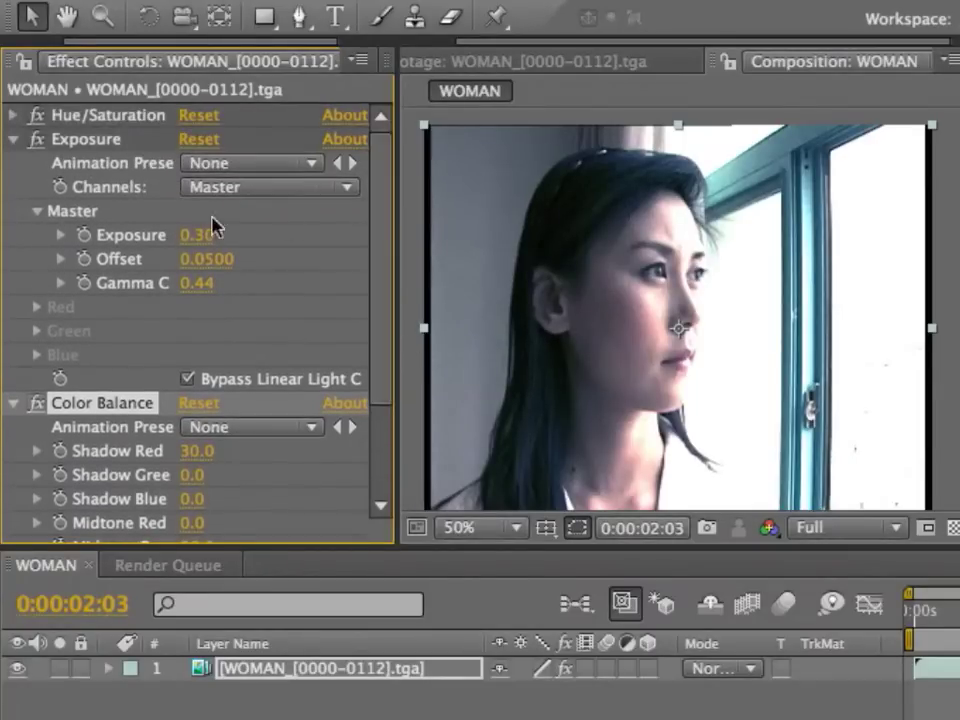
click(12, 140)
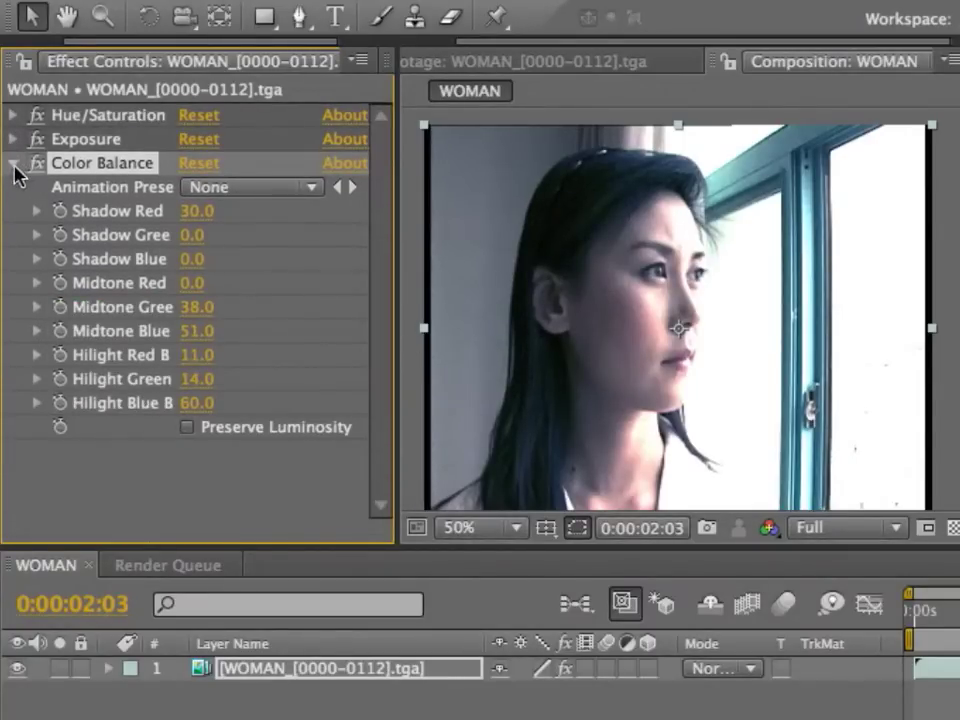
click(13, 164)
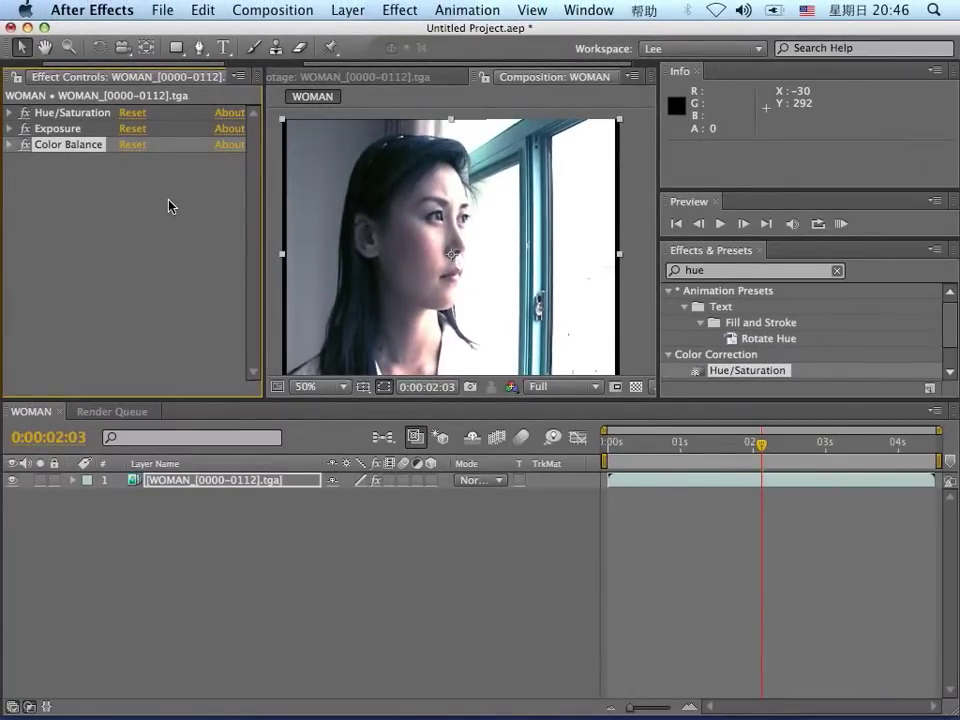
click(396, 9)
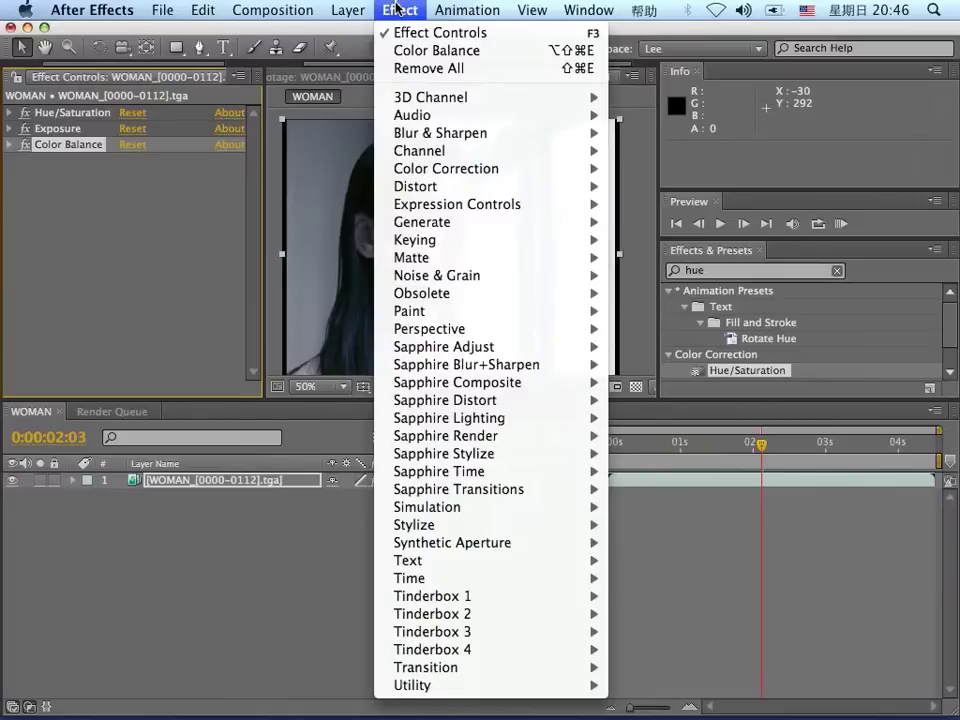
mouse_move(500, 276)
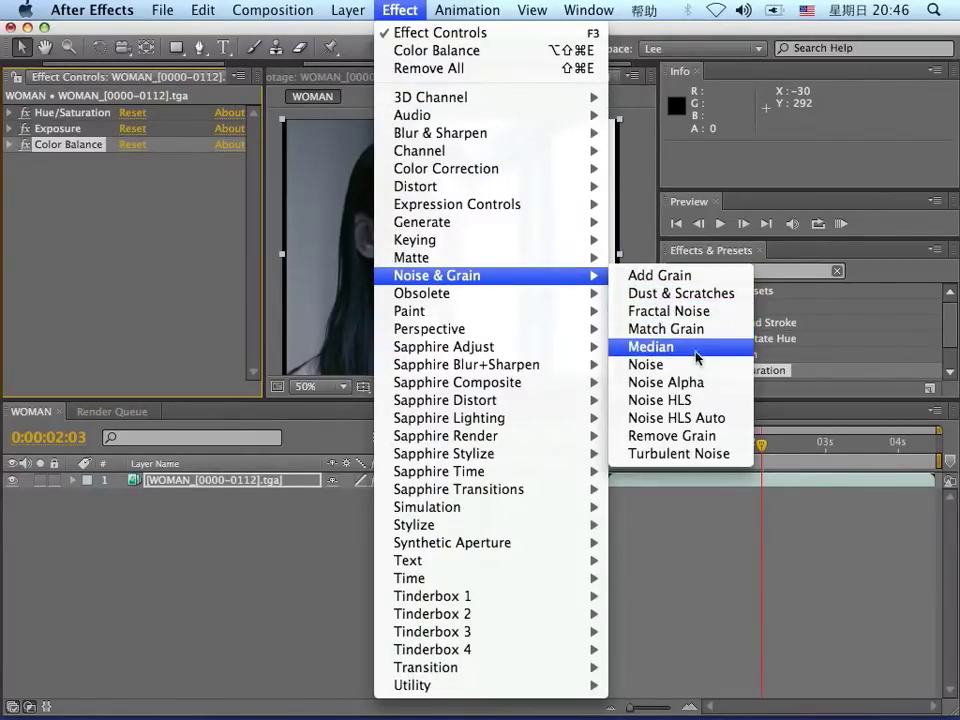
click(720, 436)
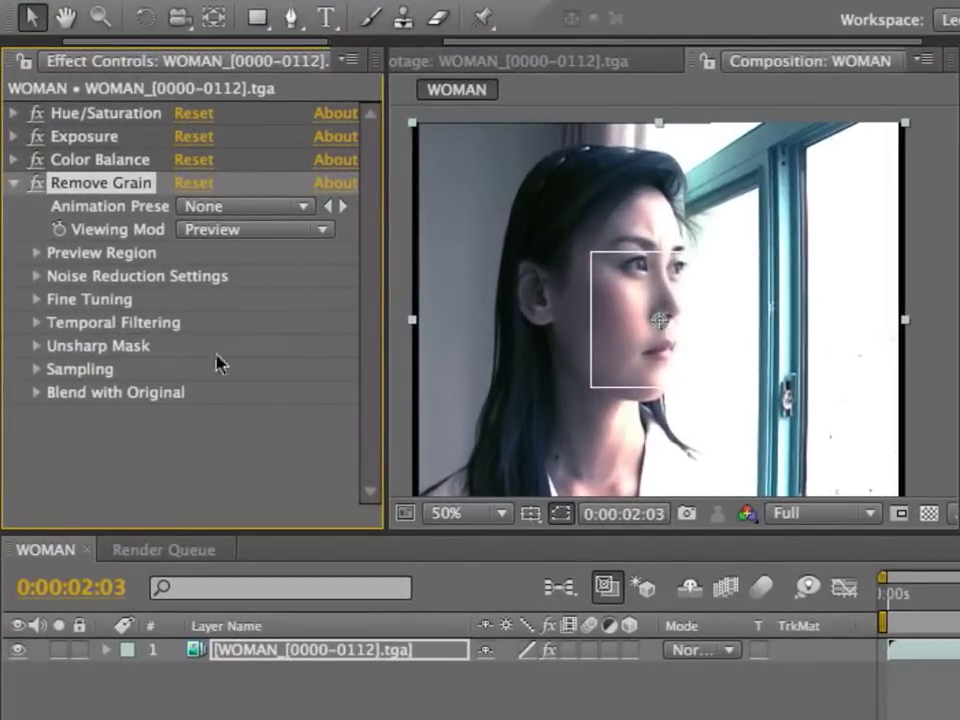
Step: Set Remove Grain's Viewing Mode to Final Output and its noise reduction Passes to 2
click(322, 228)
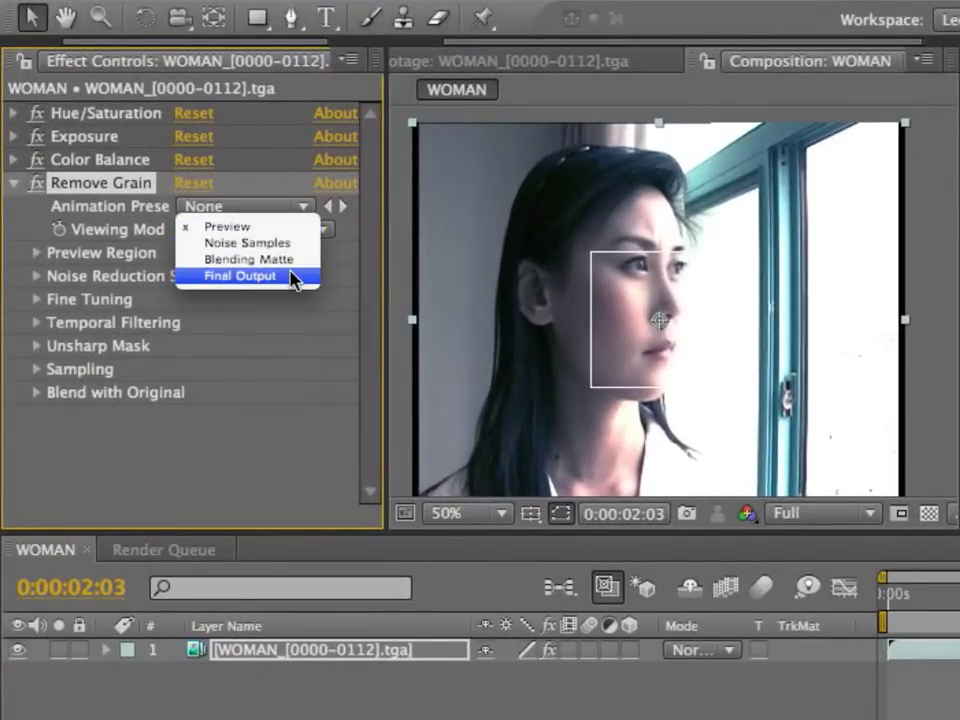
click(240, 276)
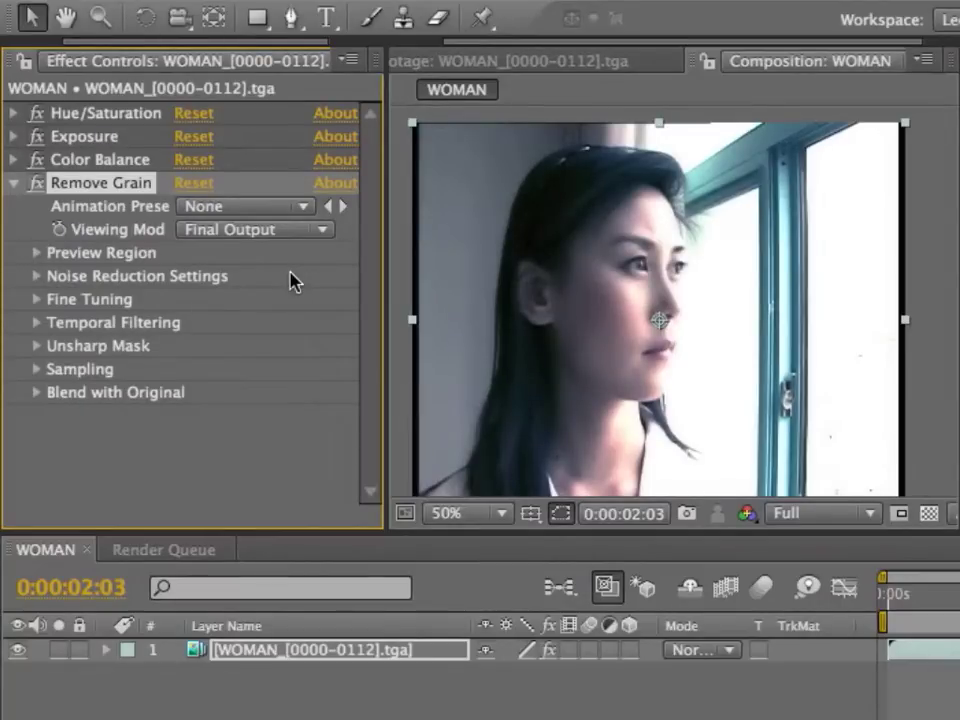
click(34, 277)
click(181, 323)
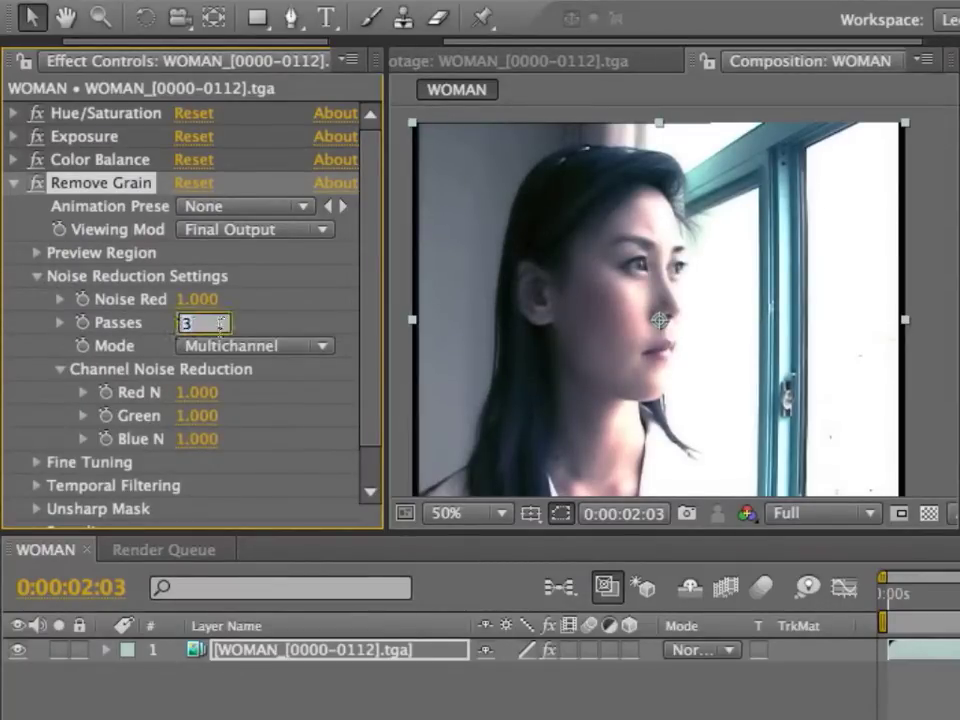
text(2)
key(Return)
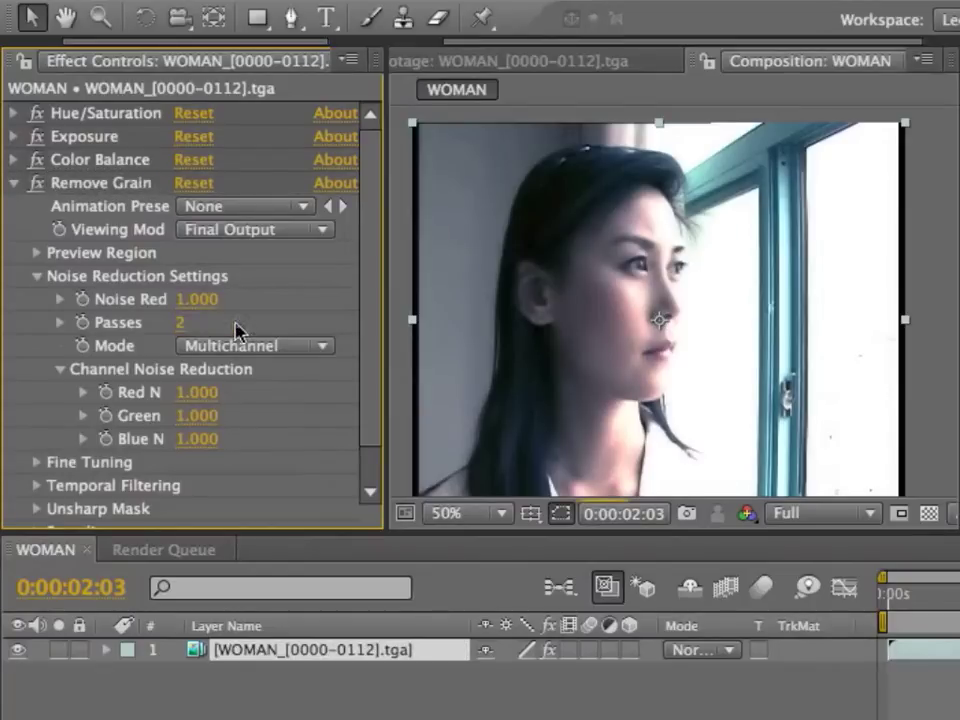
Step: Examine the graded, grain-reduced footage on other frames, including 0:00:00:07 and 0:00:03:03
key(Page_Up)
key(Page_Up)
key(Page_Up)
key(Page_Up)
key(Page_Up)
key(Page_Up)
key(Page_Up)
key(Page_Up)
key(Page_Up)
key(Page_Up)
key(Page_Up)
key(Page_Up)
key(Page_Up)
key(Page_Up)
key(Page_Up)
key(Page_Up)
key(Page_Up)
key(Page_Up)
key(Page_Up)
key(Page_Up)
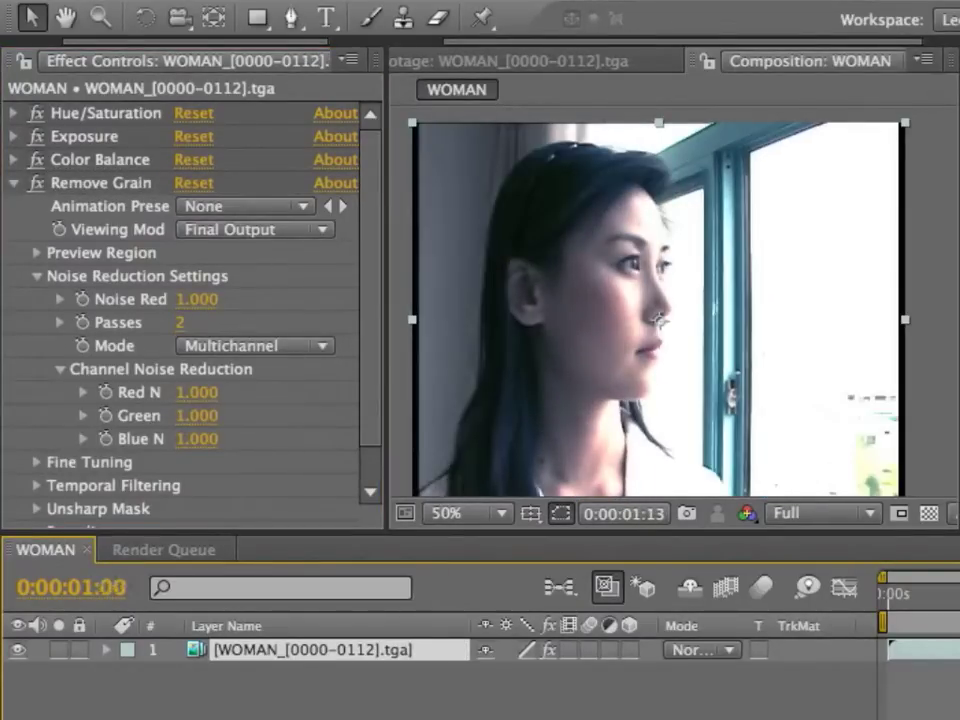
click(917, 596)
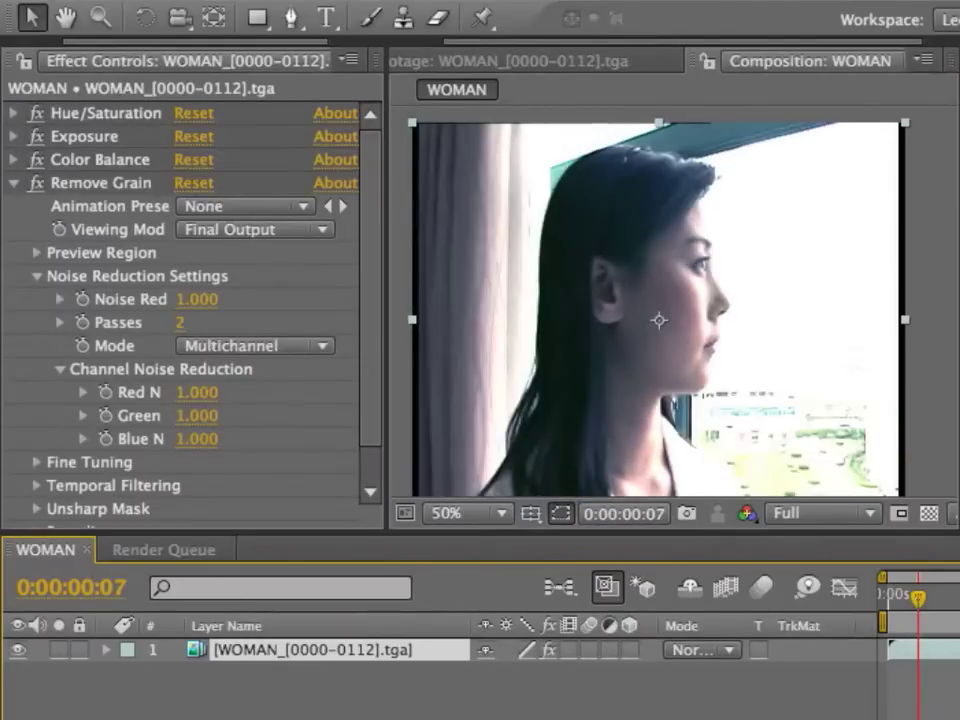
click(959, 593)
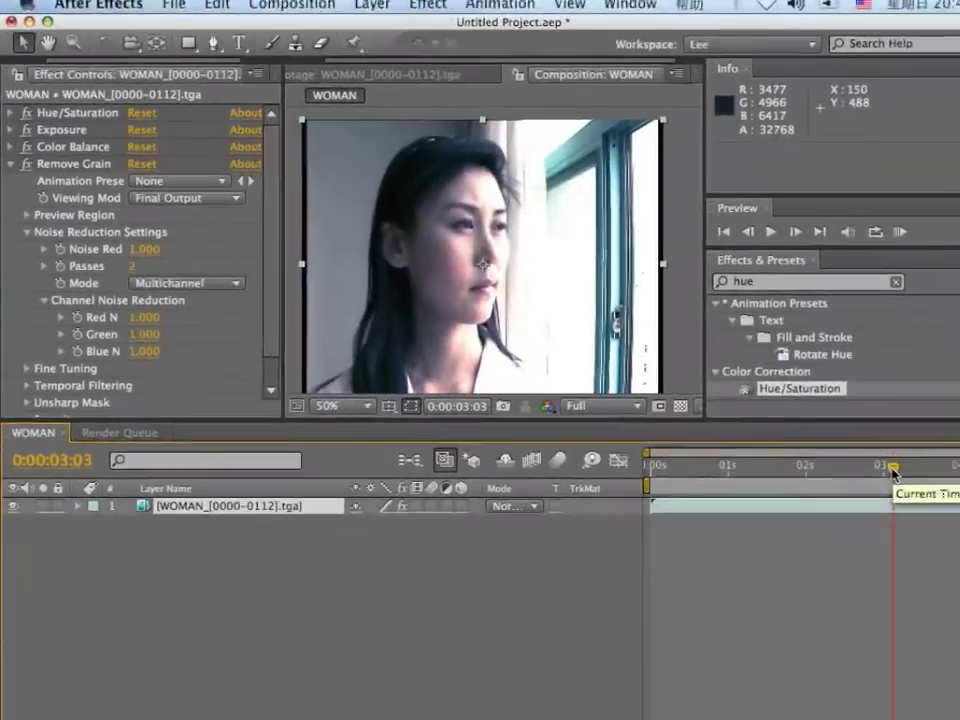